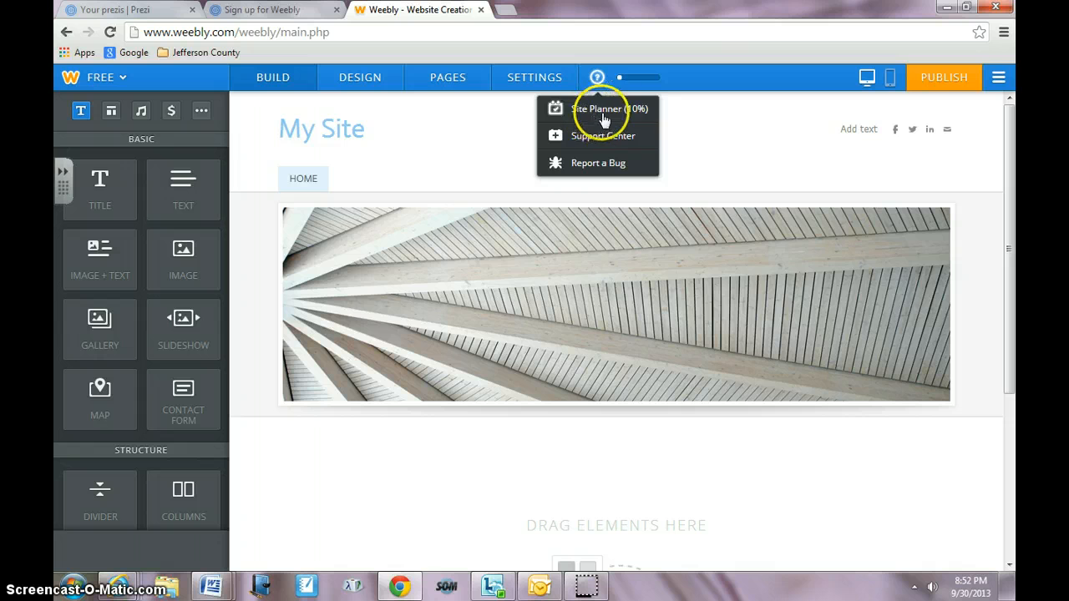
- Open the Site Planner and browse its Plan and Build sections
left_click(615, 117)
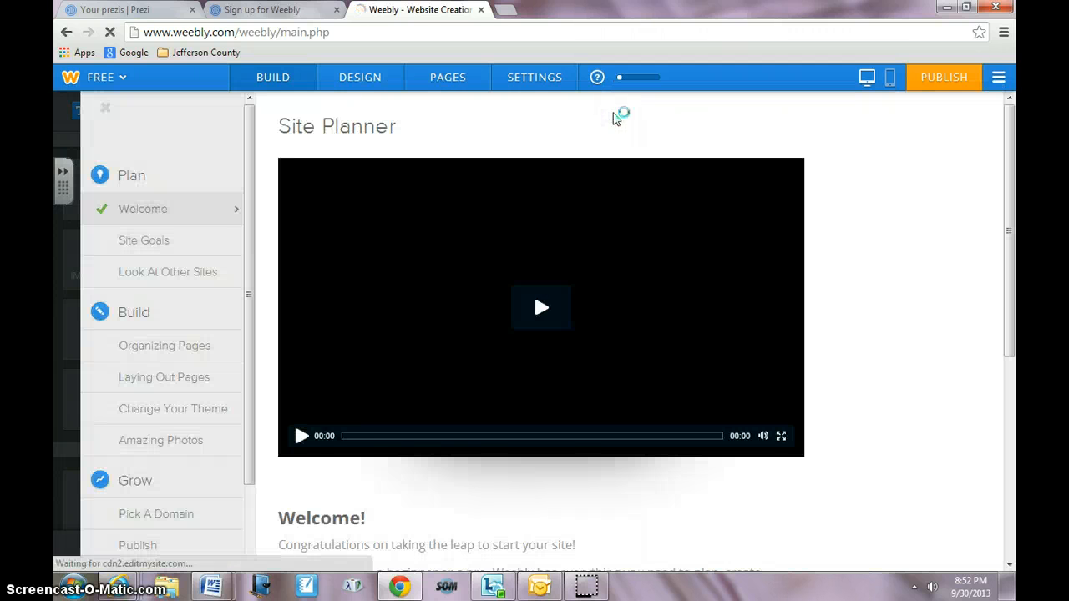
scroll(559, 220, "down", 5)
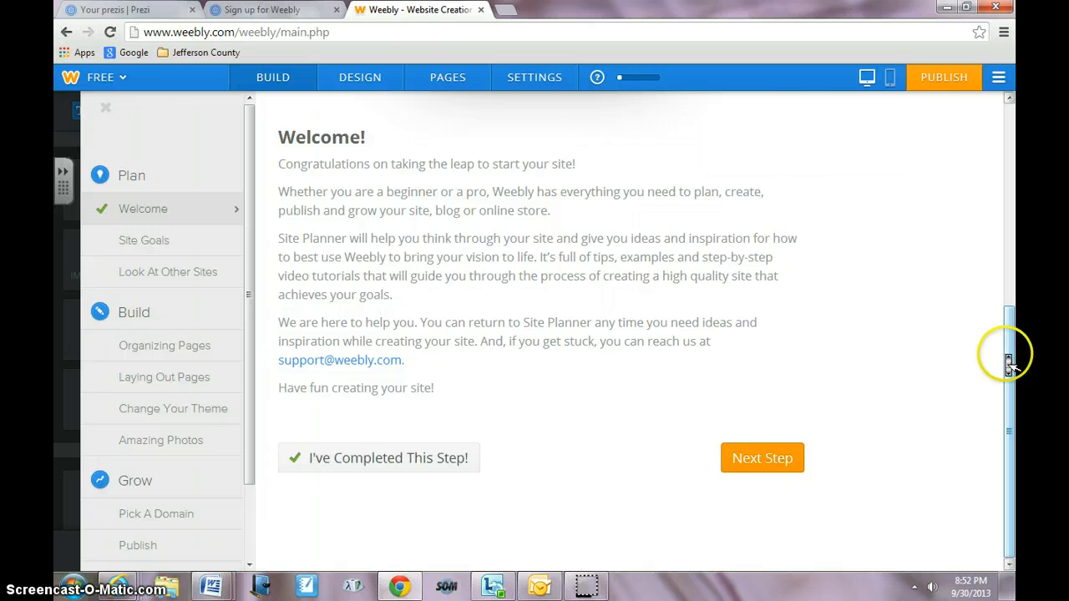
left_click(186, 241)
left_click(190, 273)
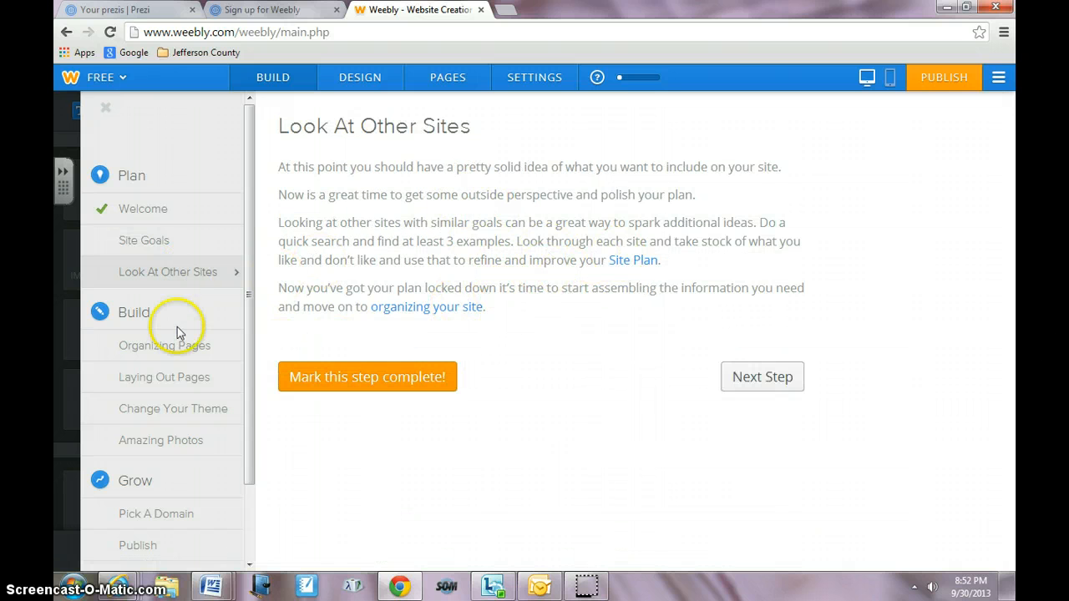
left_click(167, 349)
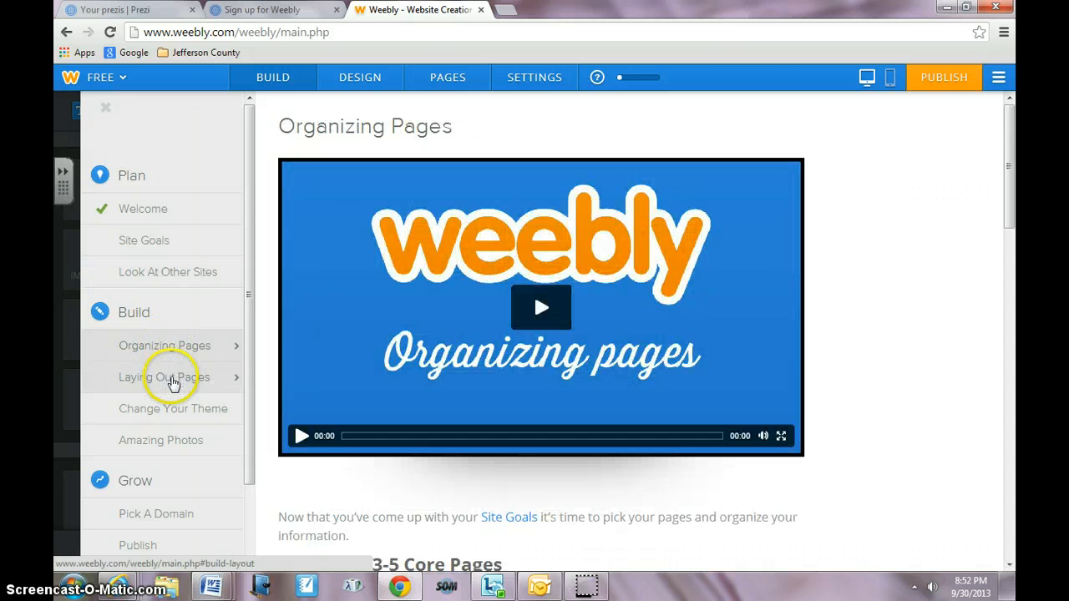
left_click(172, 380)
left_click(172, 414)
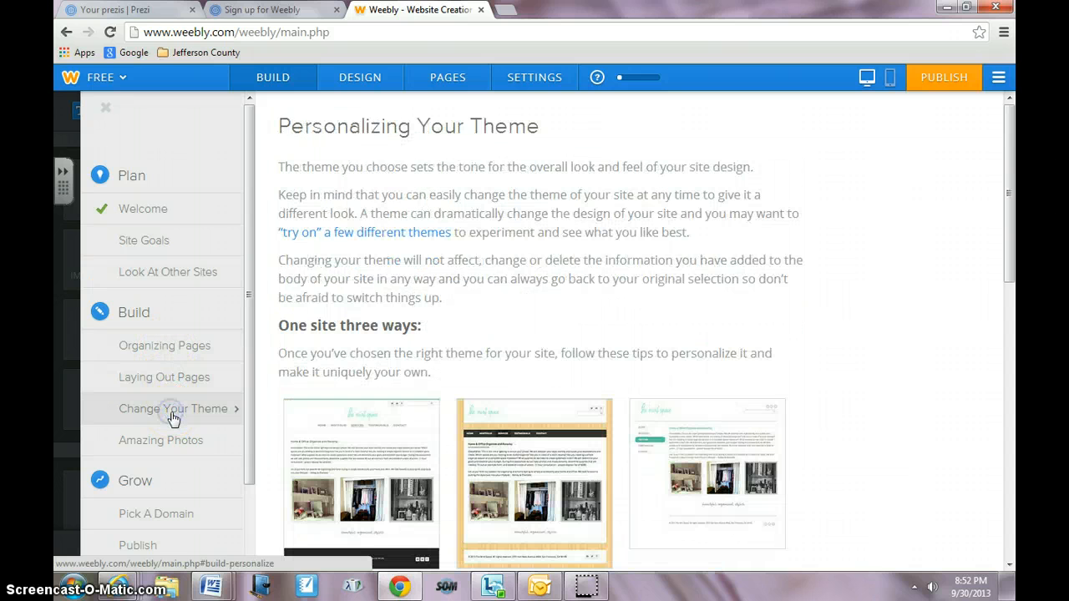
left_click(173, 441)
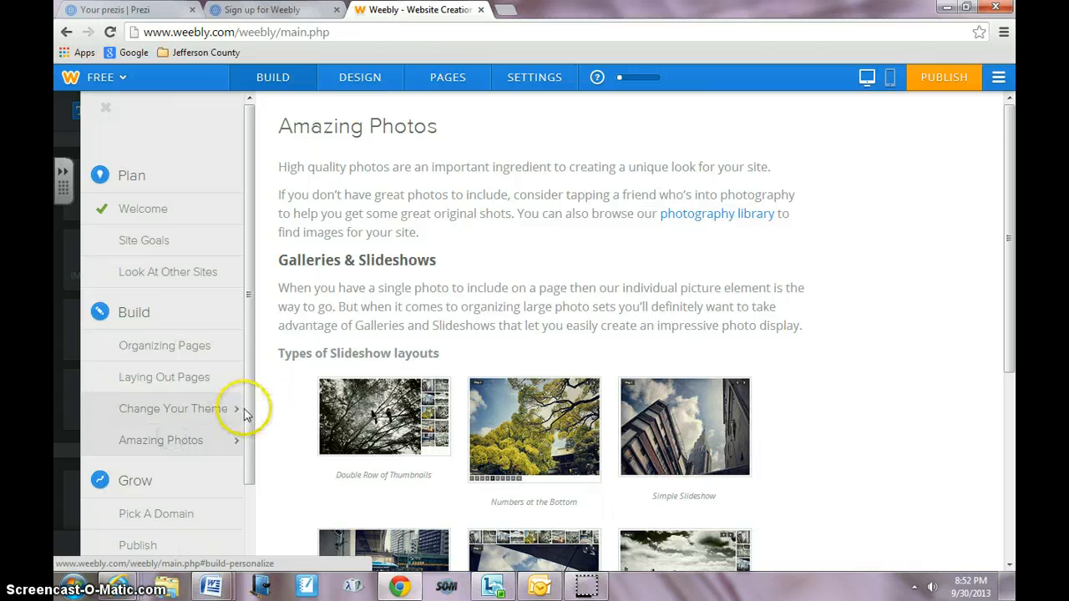
left_click_drag(249, 436, 253, 317)
- Open the Support Center from the help menu, then close it to return to the editor
left_click(597, 78)
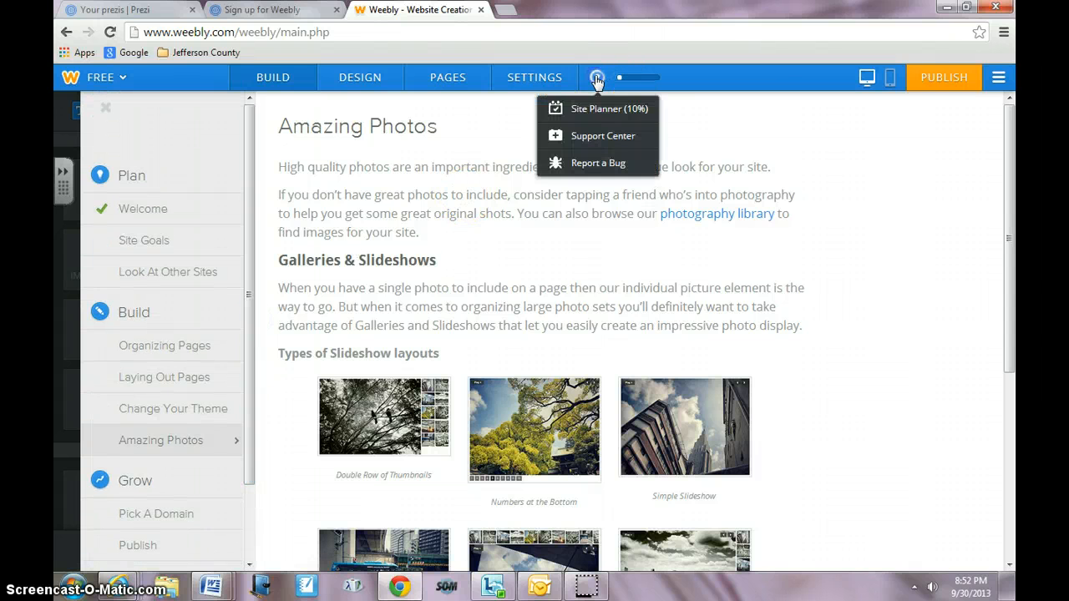
left_click(593, 135)
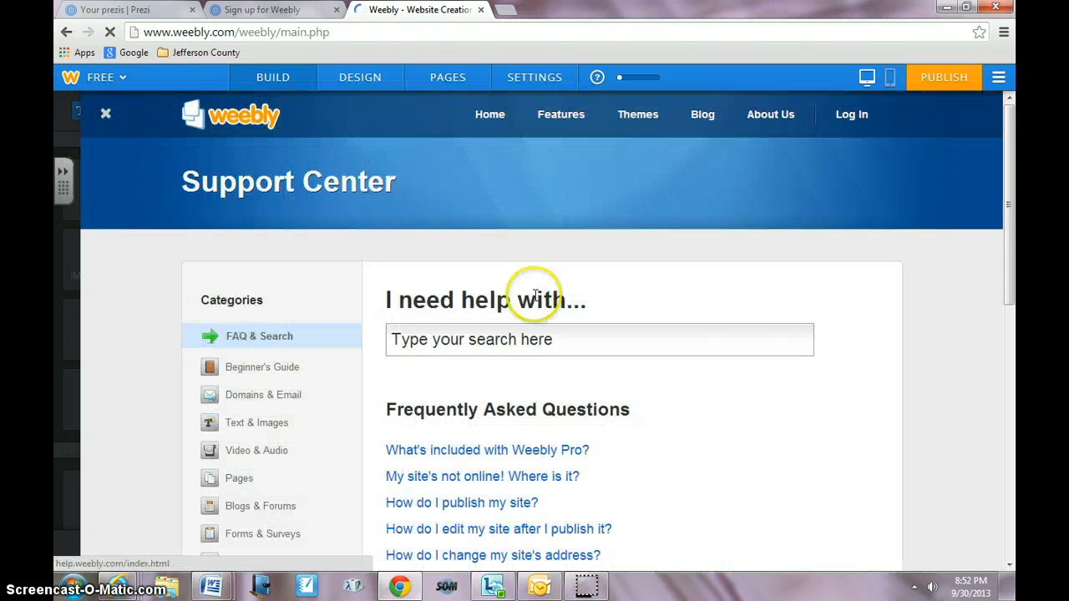
left_click(597, 78)
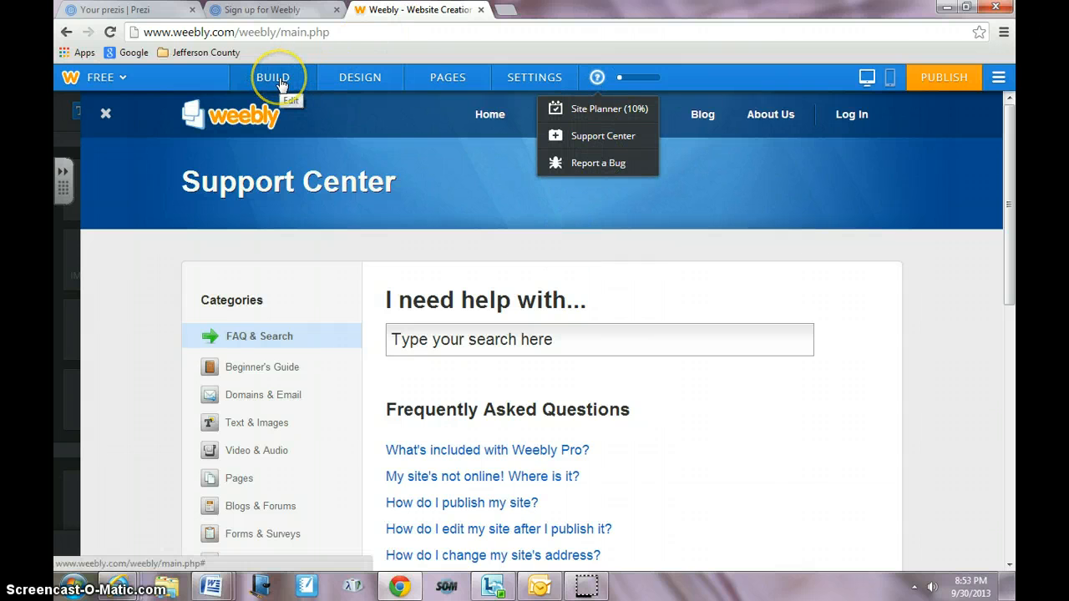
left_click(106, 117)
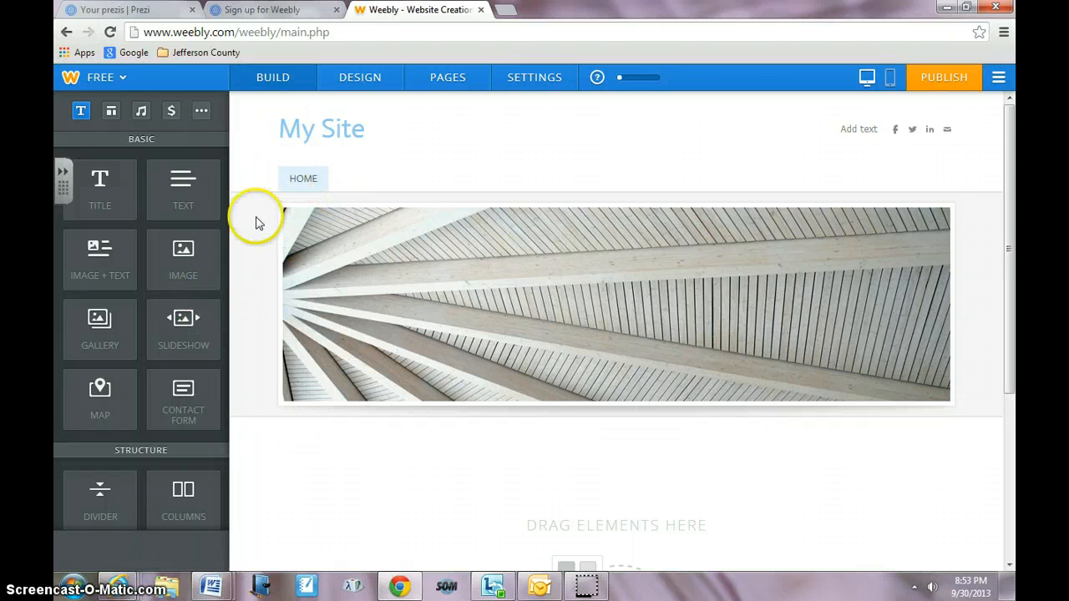
- Rename the site title to the owner's name followed by 's Personal Site, and set the header text to Followme
left_click(351, 130)
left_click_drag(365, 129, 294, 136)
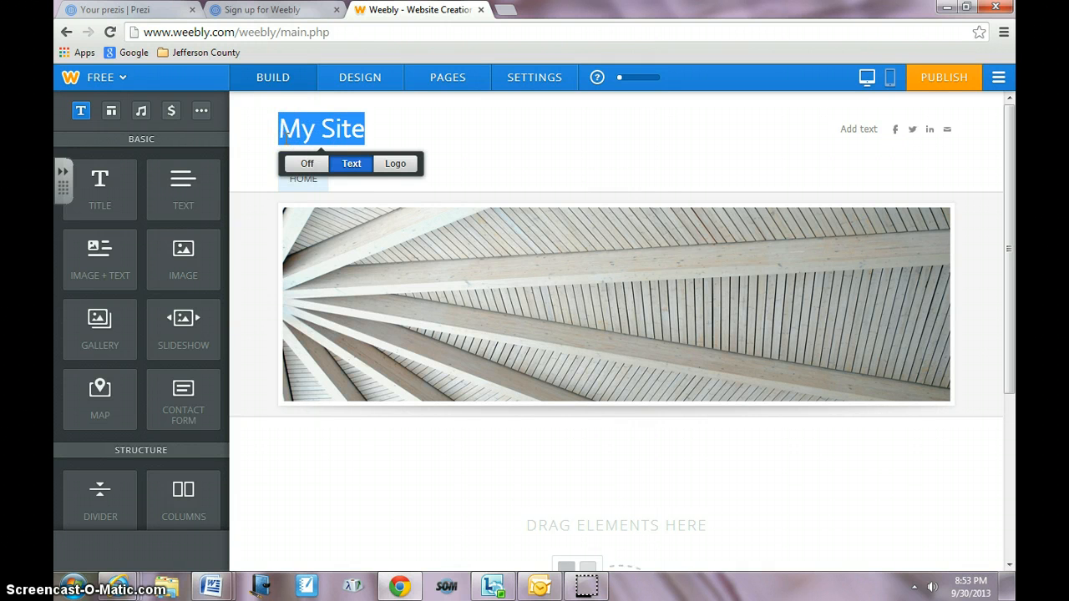
type("Maria Begin's Personal")
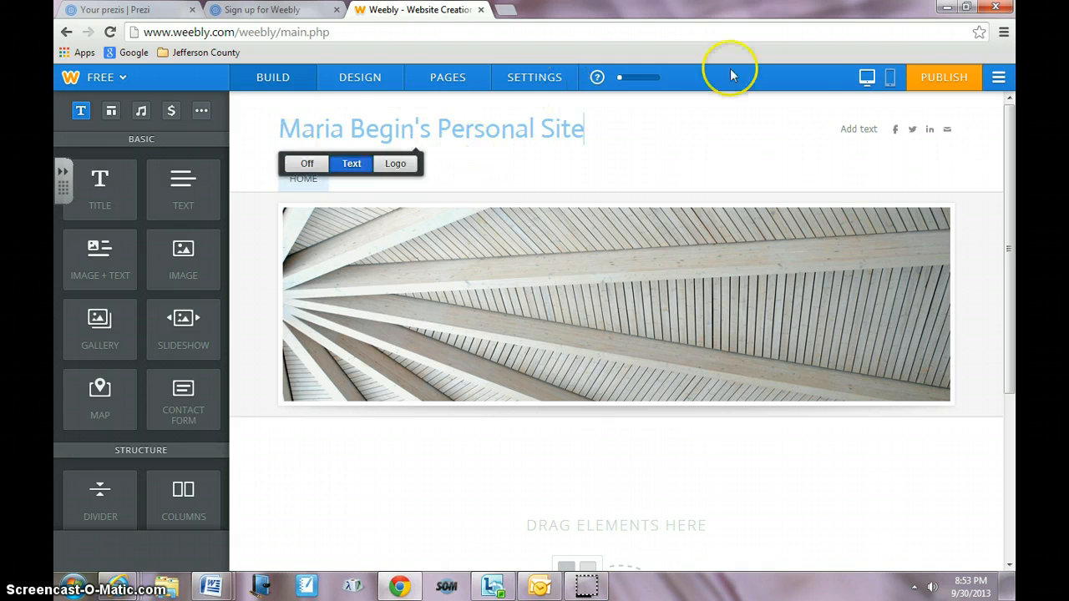
left_click(860, 129)
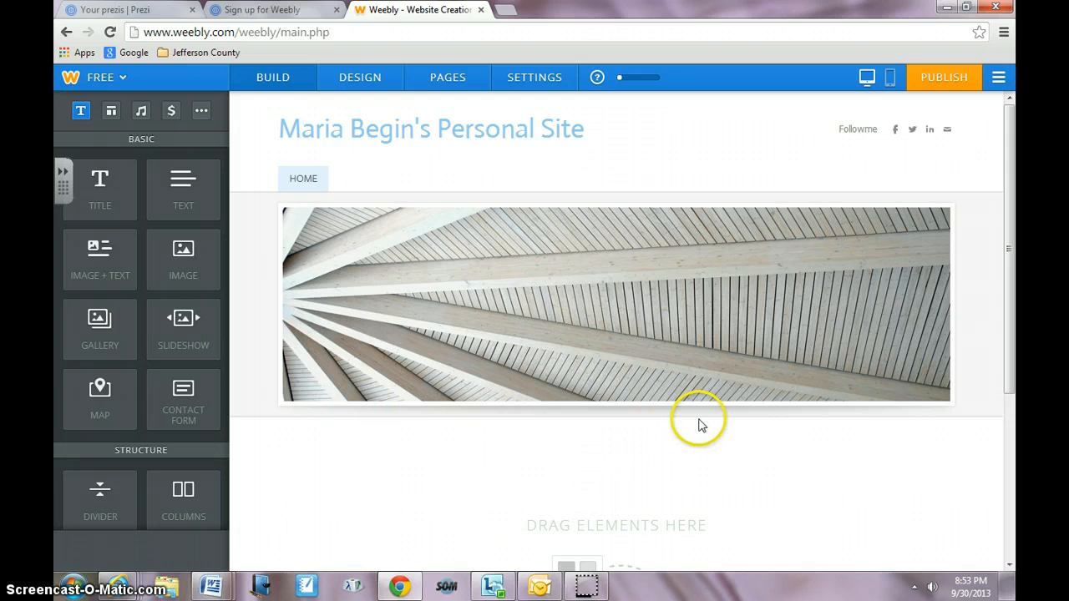
- Add a Title element to the content area below the banner image
left_click_drag(1011, 309, 1013, 339)
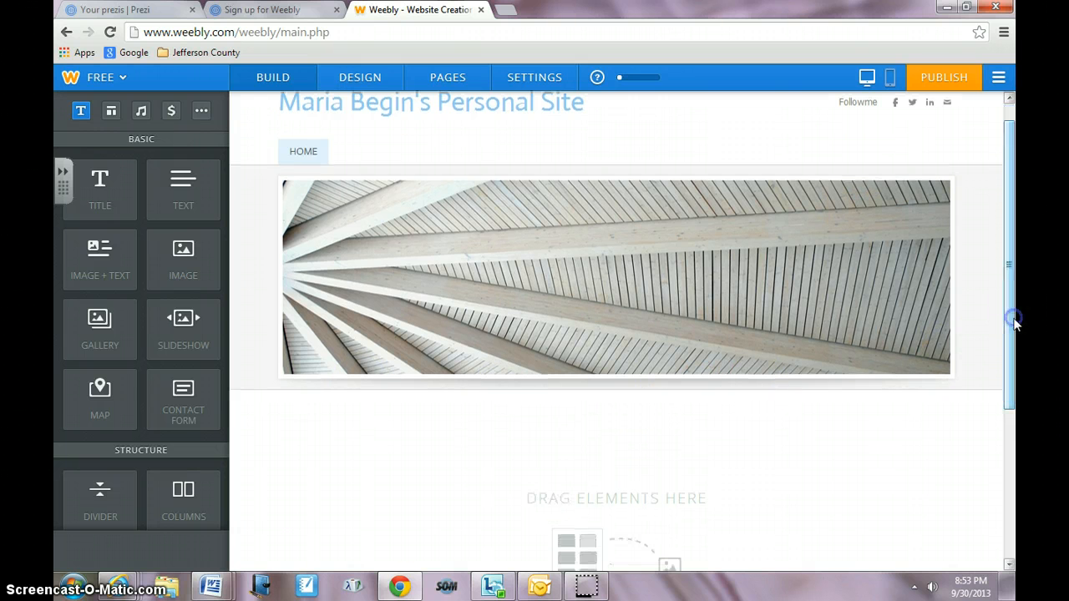
left_click_drag(103, 197, 339, 432)
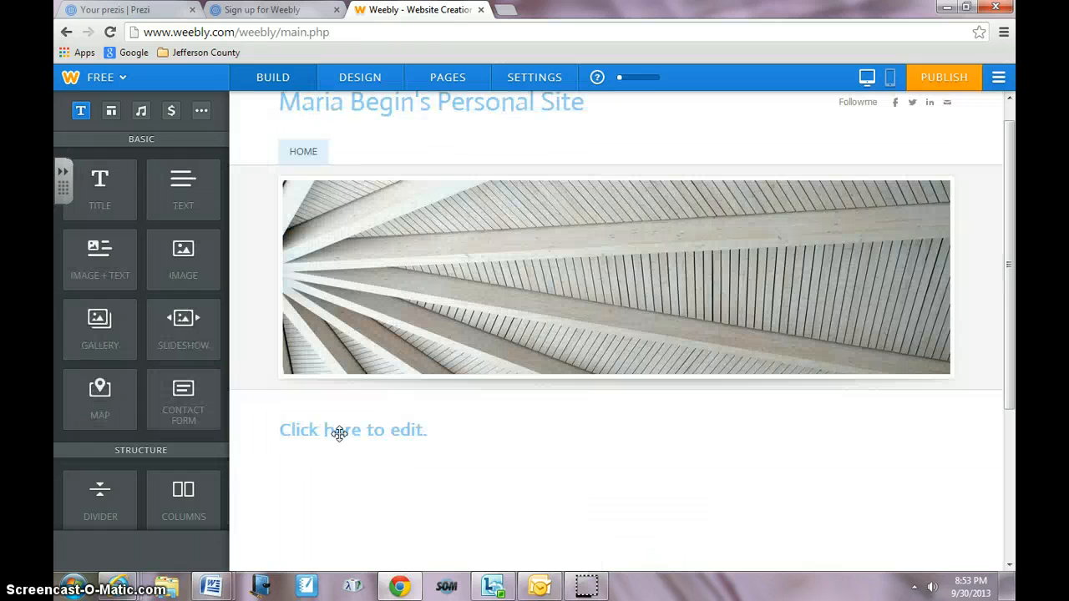
left_click(350, 437)
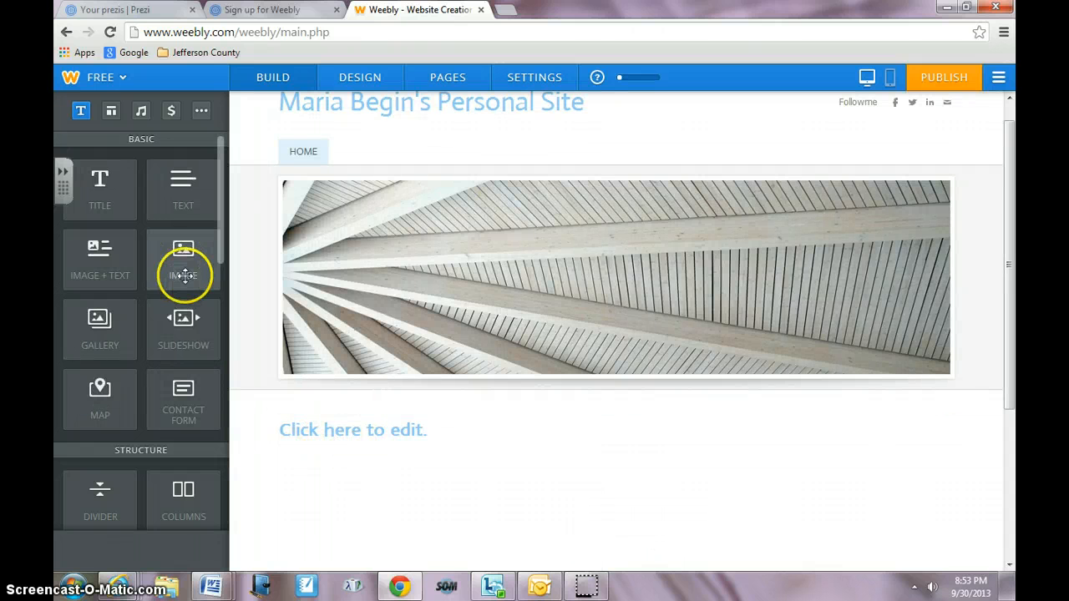
- Add an Image element below the title and browse its image source options before closing the dialog
left_click_drag(184, 270, 336, 508)
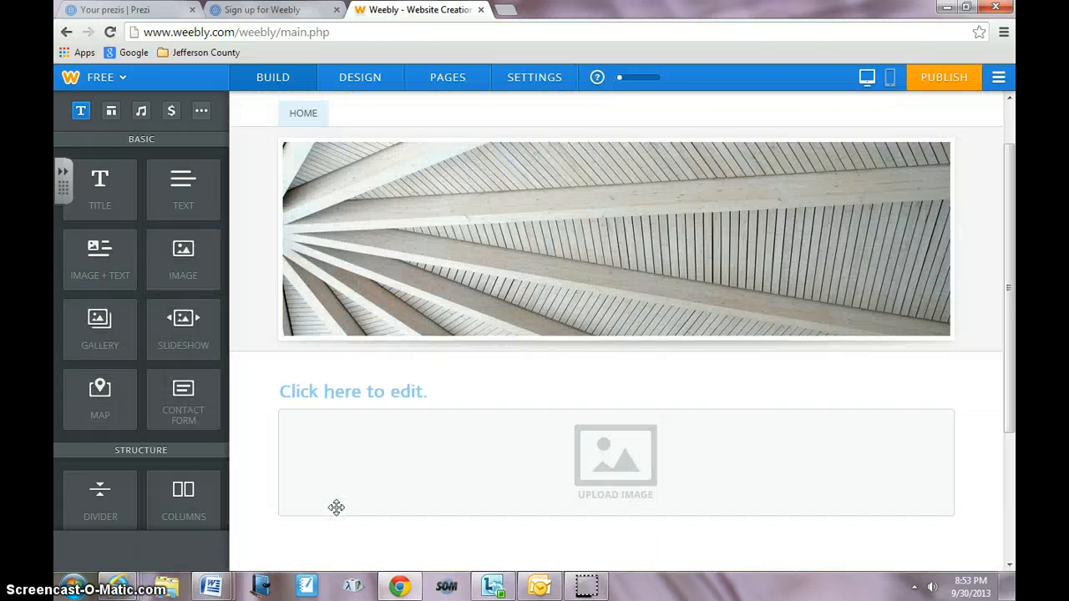
left_click(488, 478)
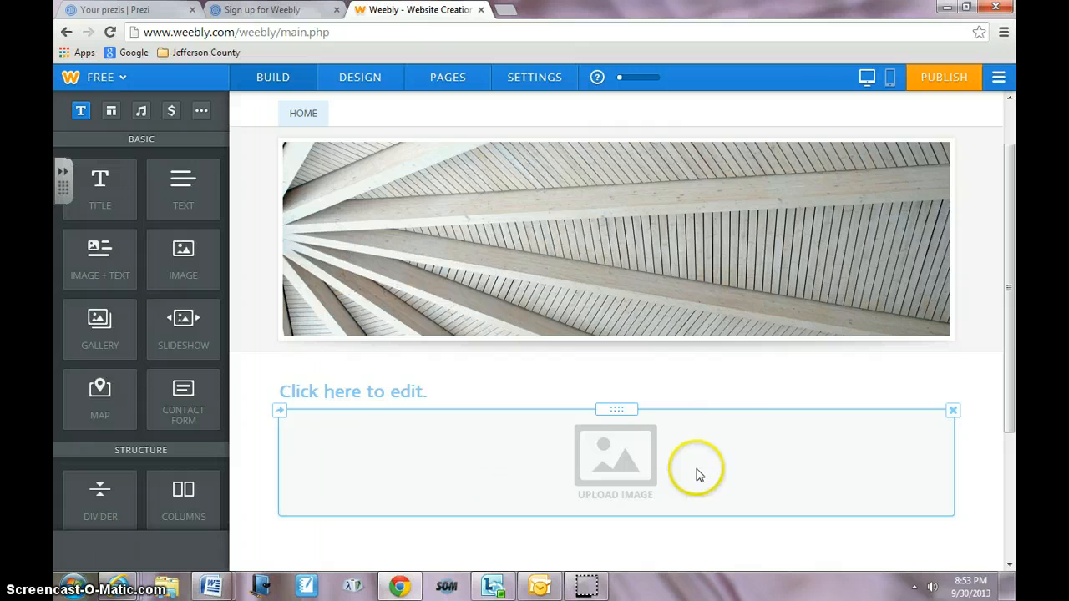
left_click(620, 425)
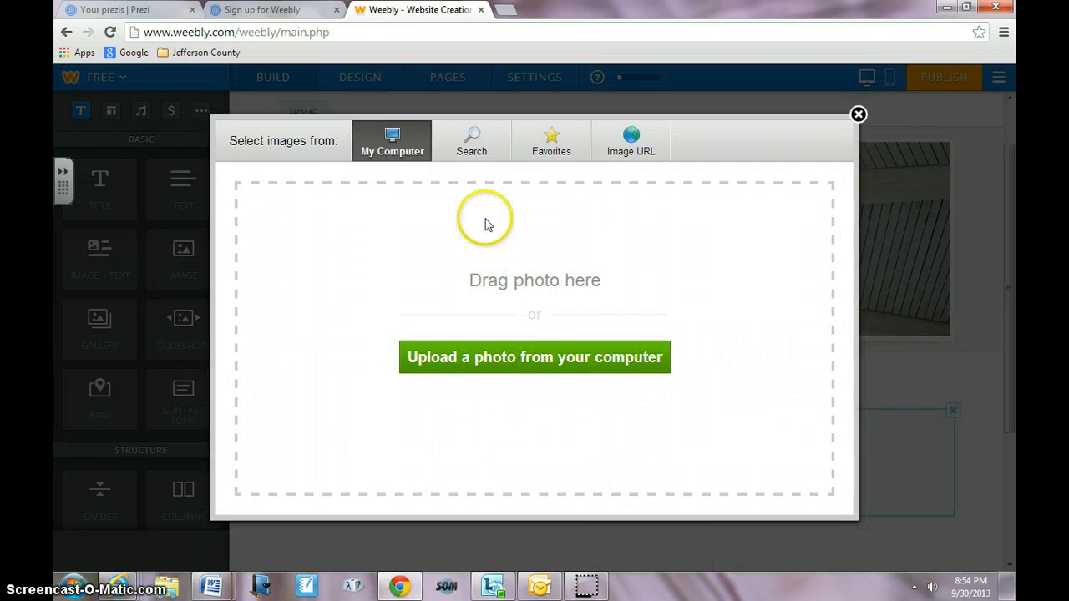
left_click(473, 144)
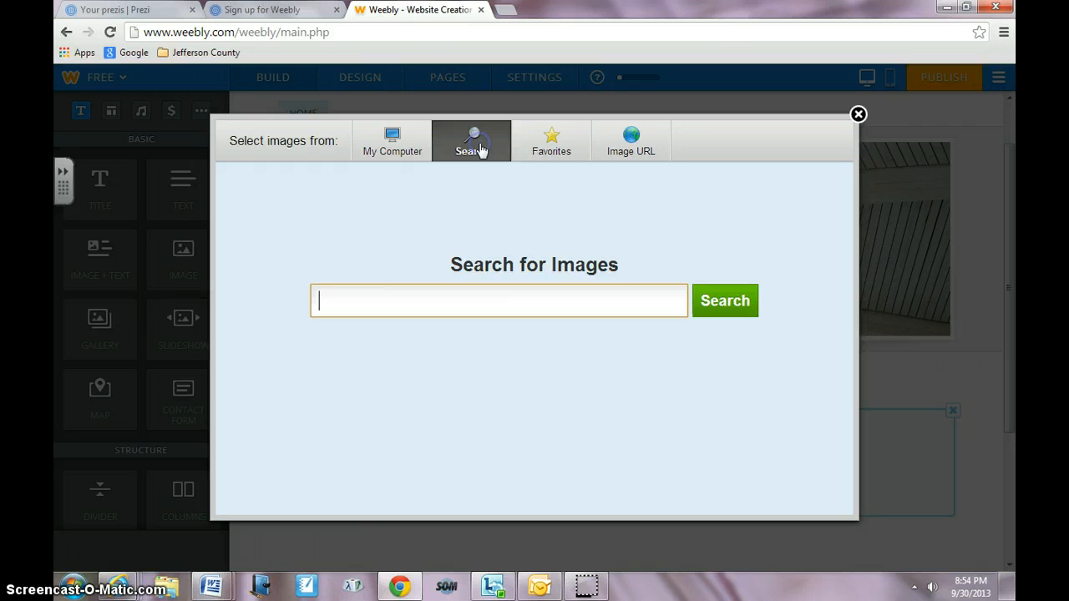
left_click(640, 149)
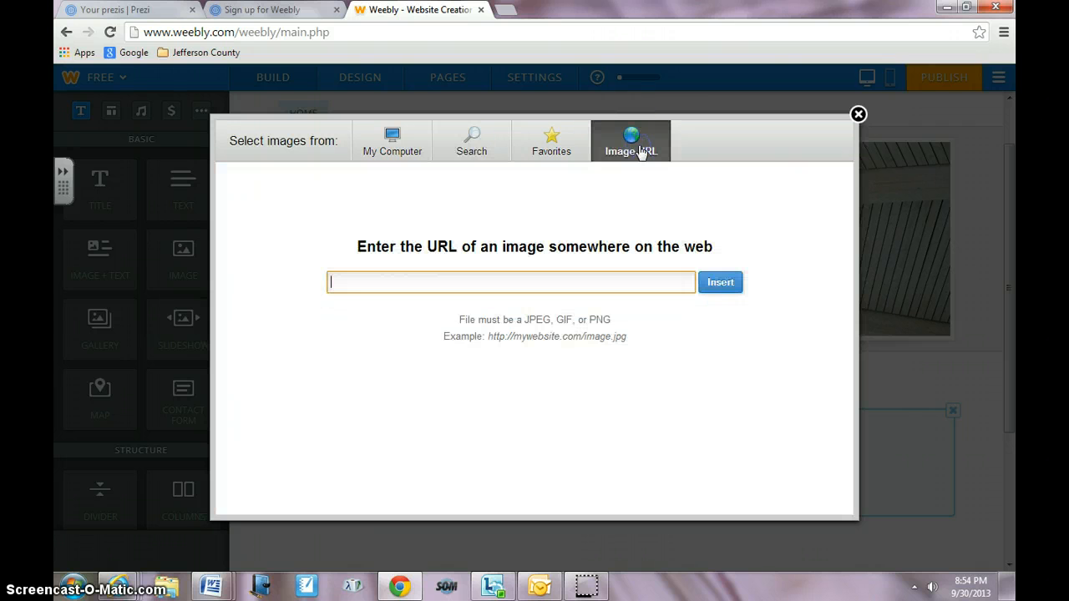
left_click(553, 148)
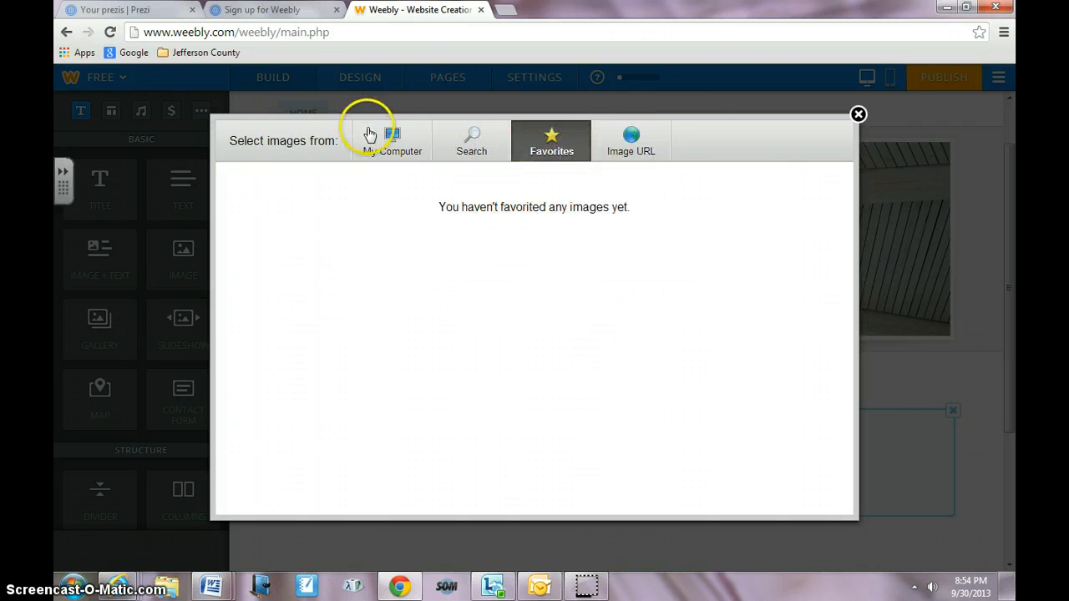
left_click(392, 147)
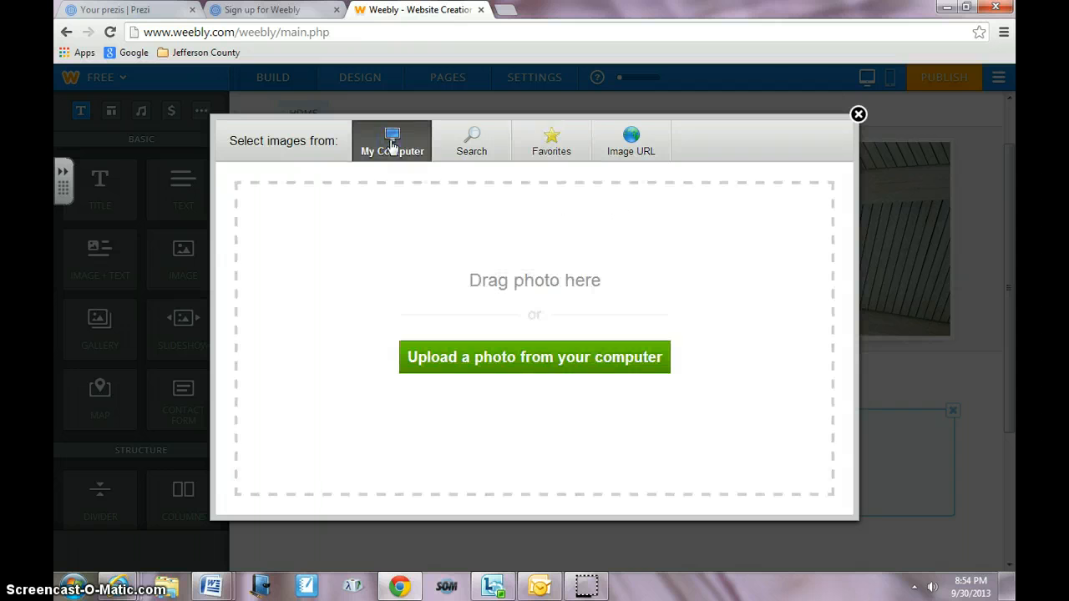
left_click(857, 114)
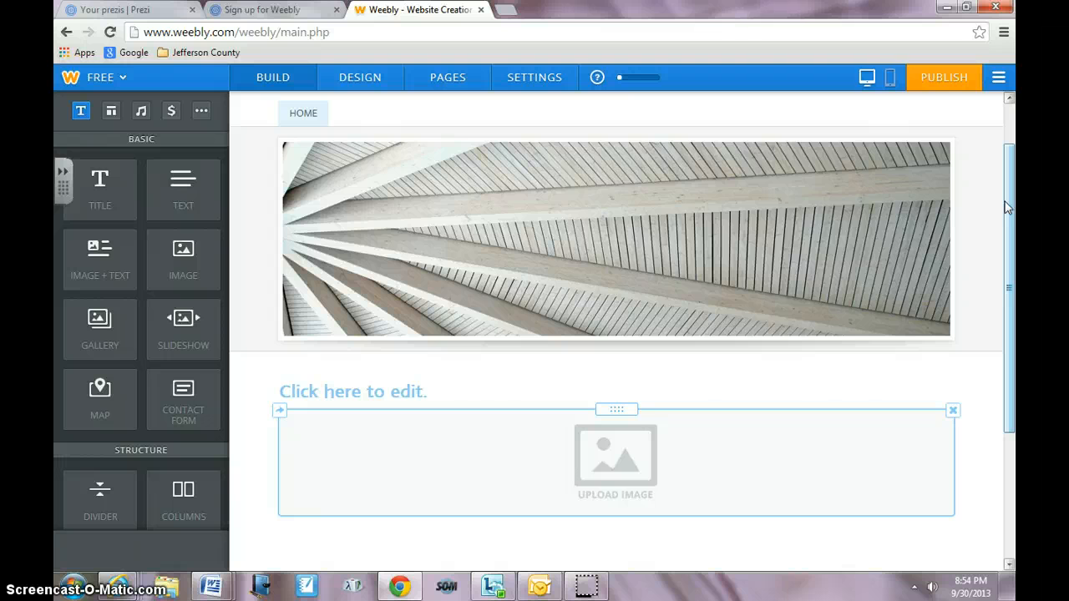
left_click_drag(1006, 201, 1008, 219)
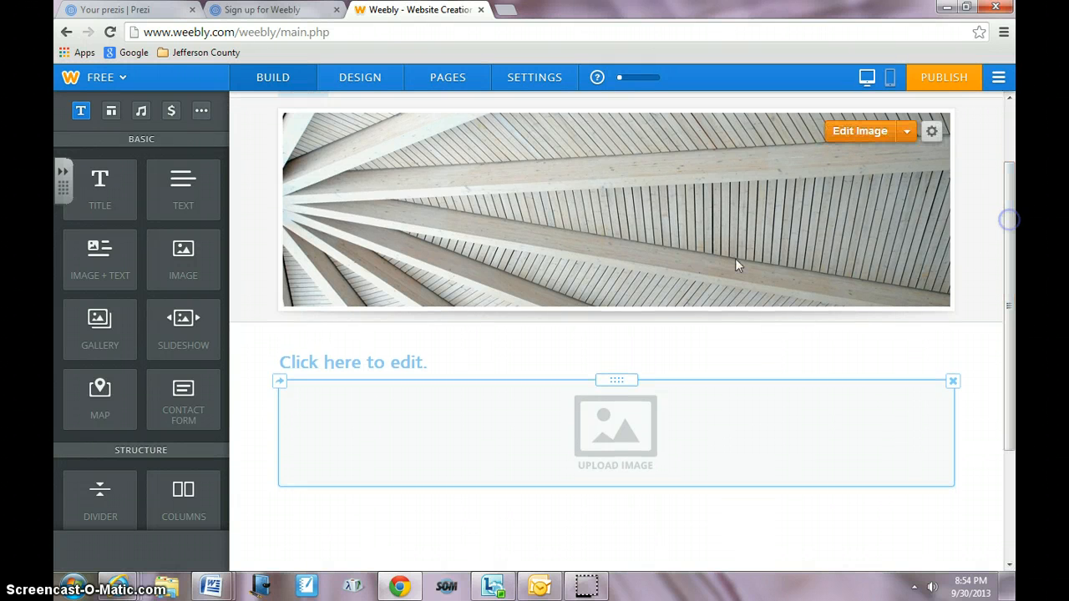
mouse_move(223, 265)
left_mouse_down()
mouse_move(223, 506)
mouse_move(220, 262)
left_mouse_up()
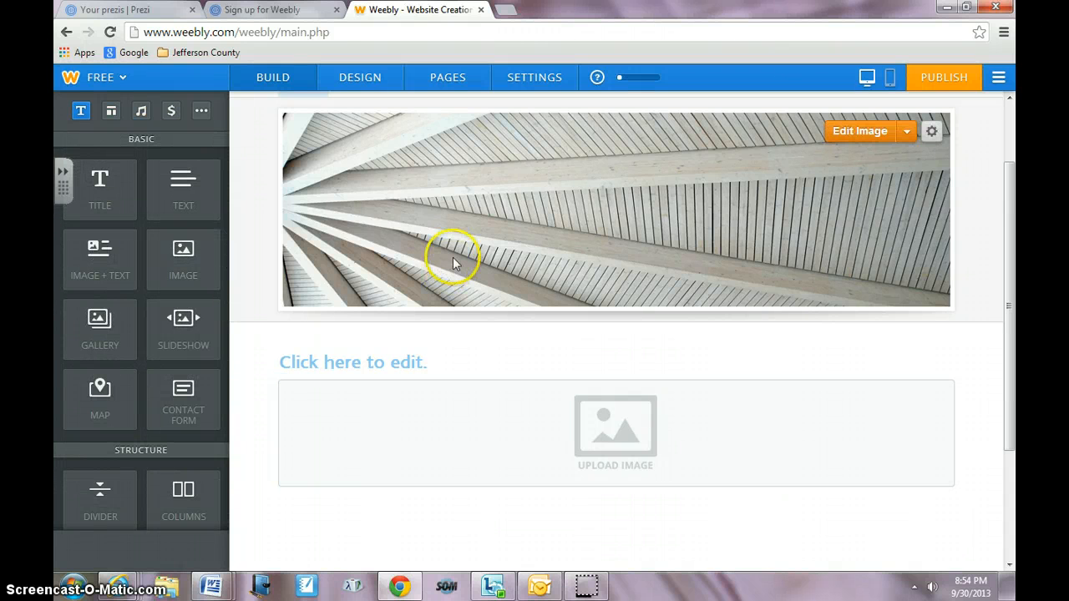
left_click(530, 365)
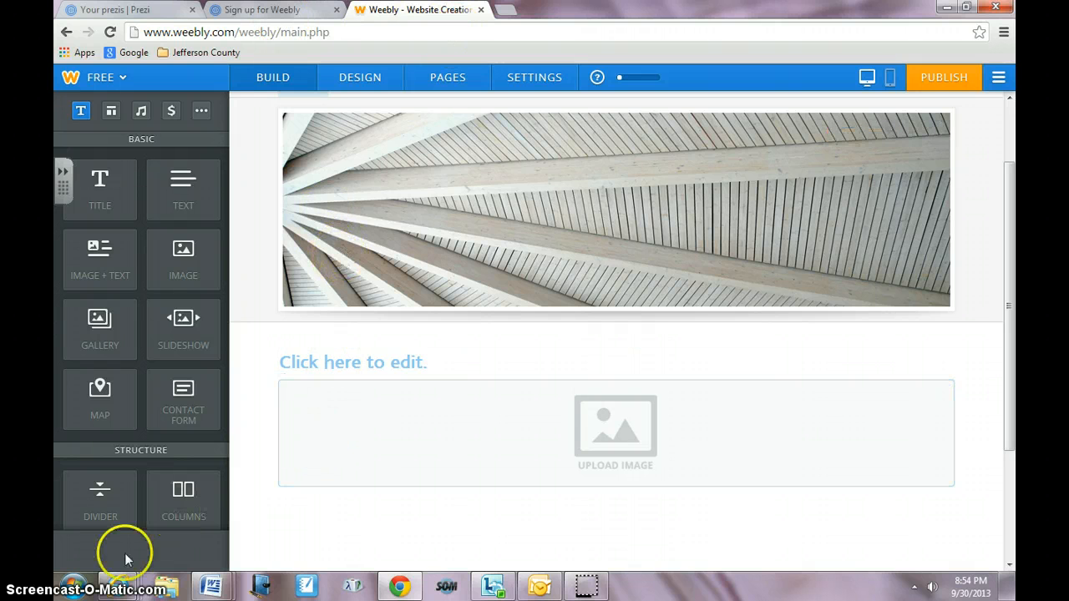
- Switch to the Internet Explorer window showing the McFerran Computer Lab Weebly site
mouse_move(117, 590)
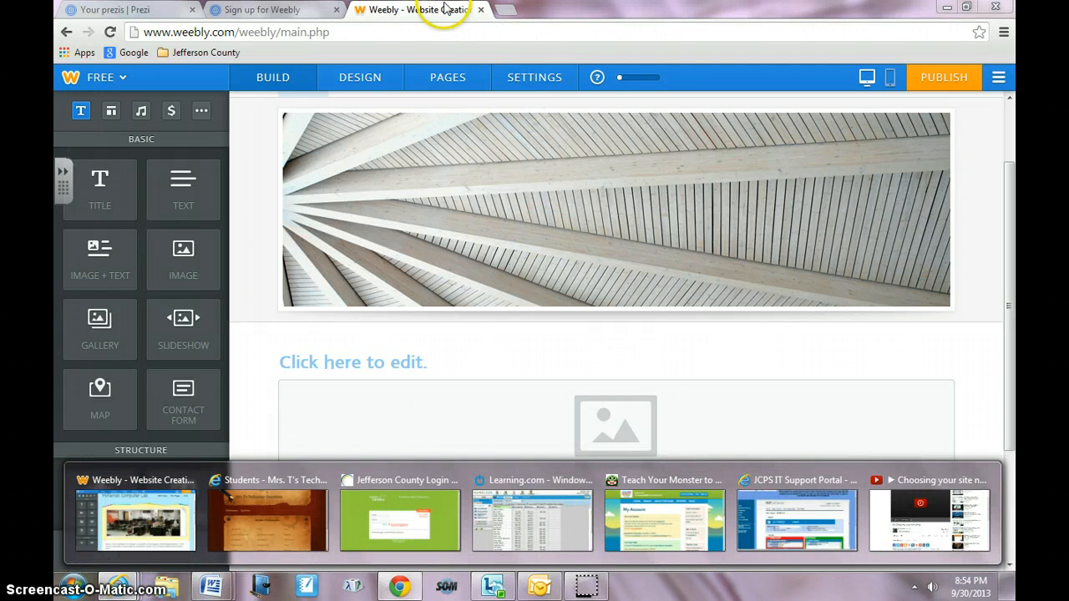
left_click(117, 588)
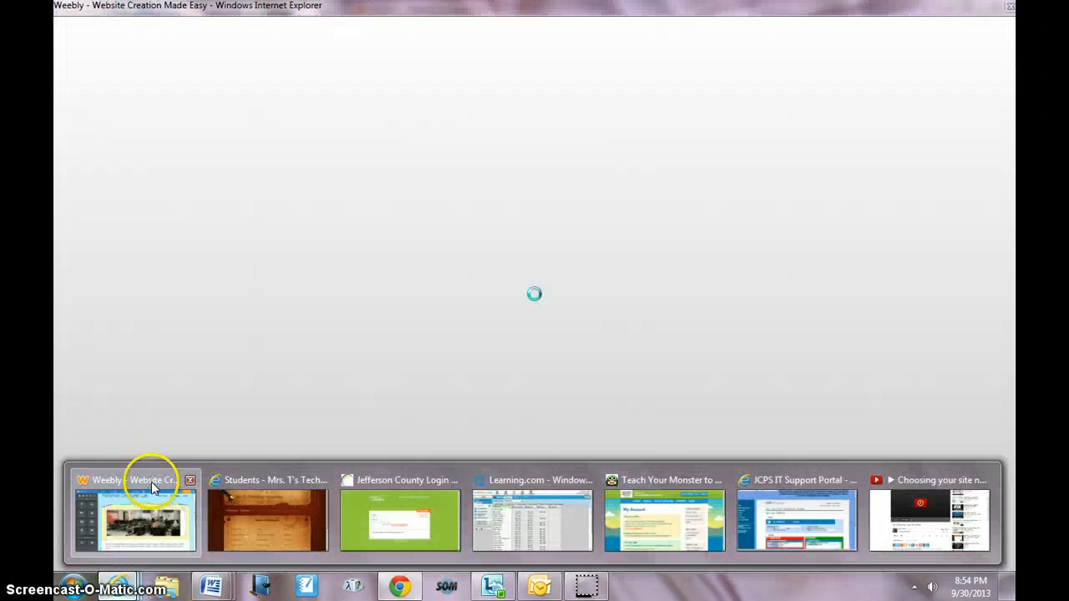
left_click(151, 482)
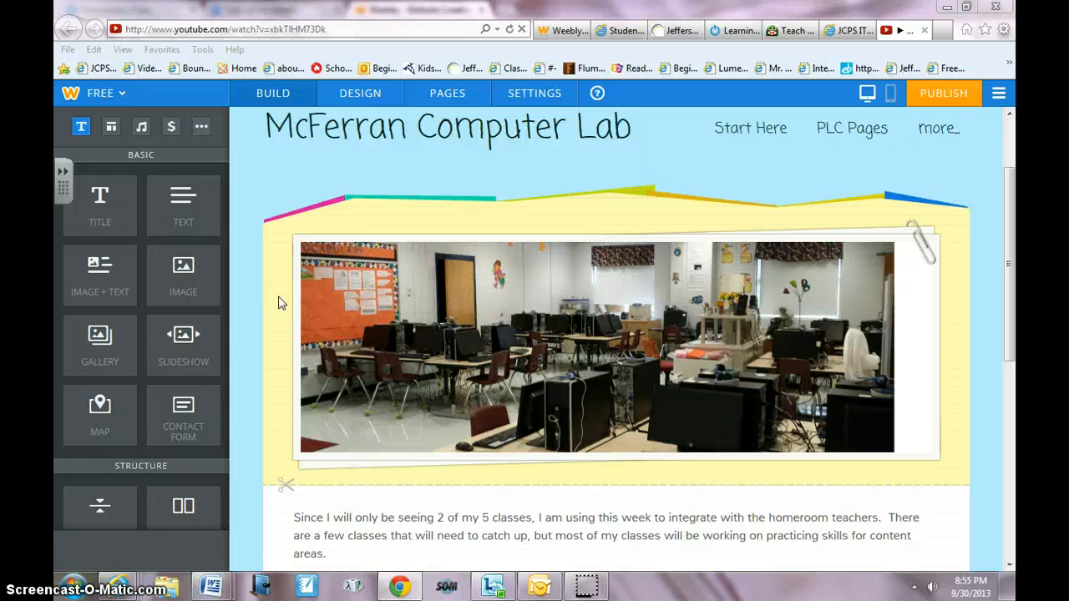
- Examine the McFerran Computer Lab site's Start Here menu and header
left_click(729, 127)
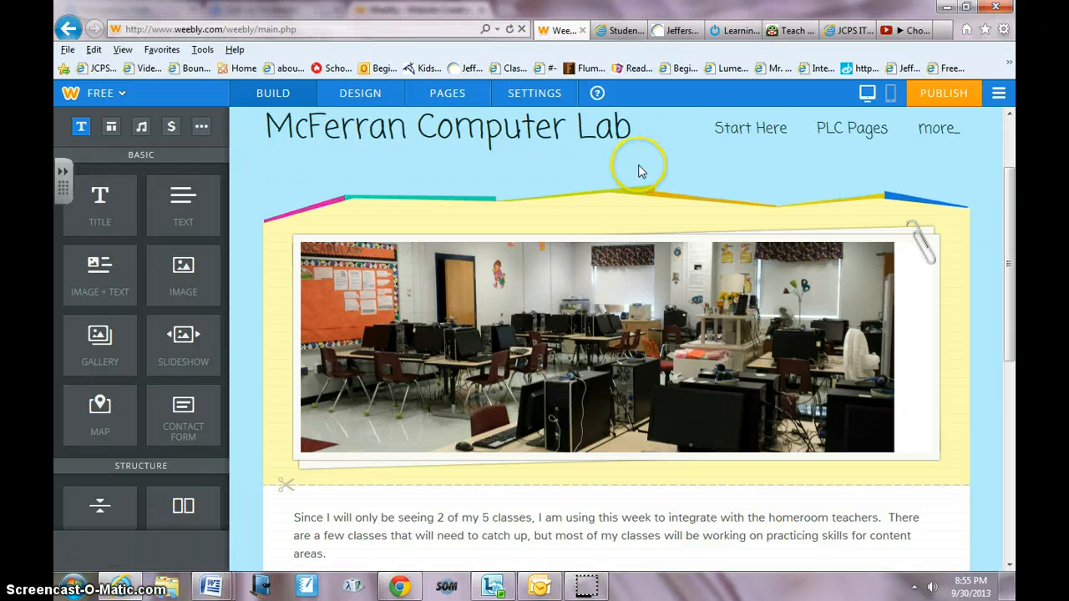
mouse_move(746, 133)
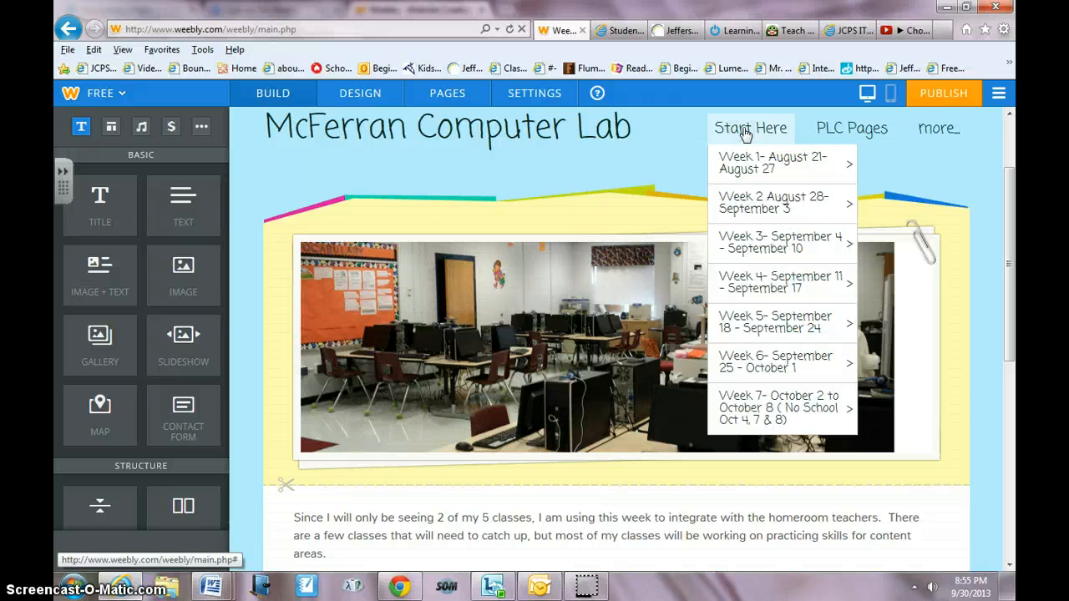
left_click(746, 133)
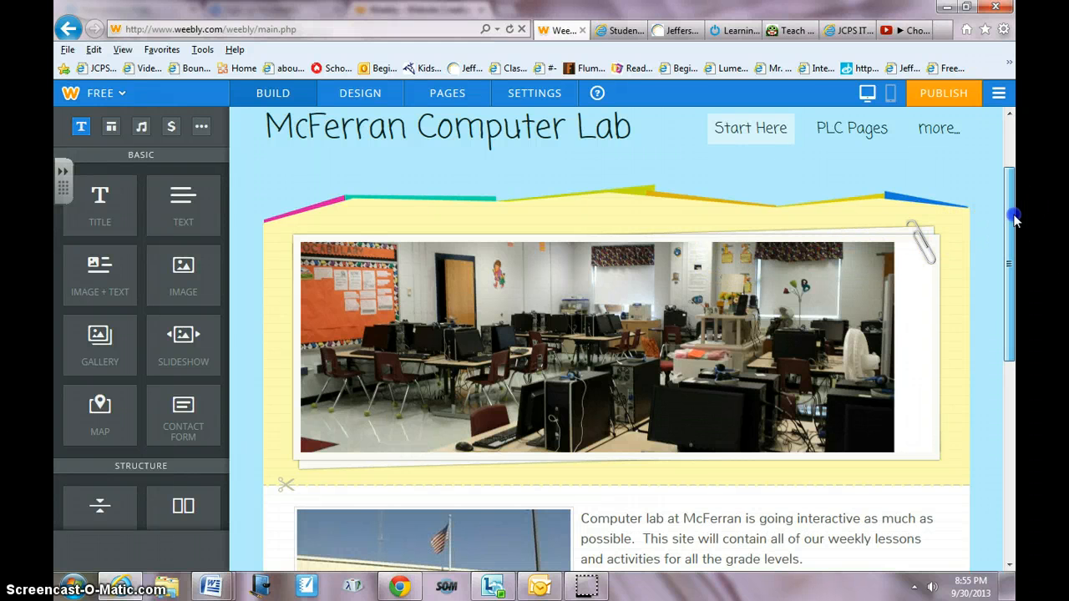
left_click_drag(1009, 242, 1010, 314)
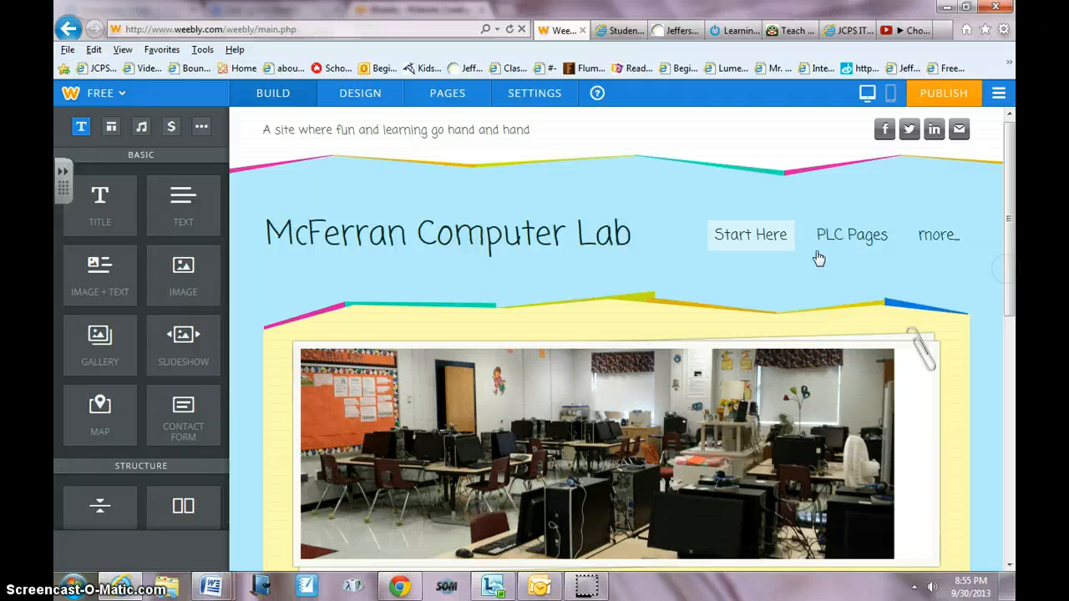
left_click(742, 249)
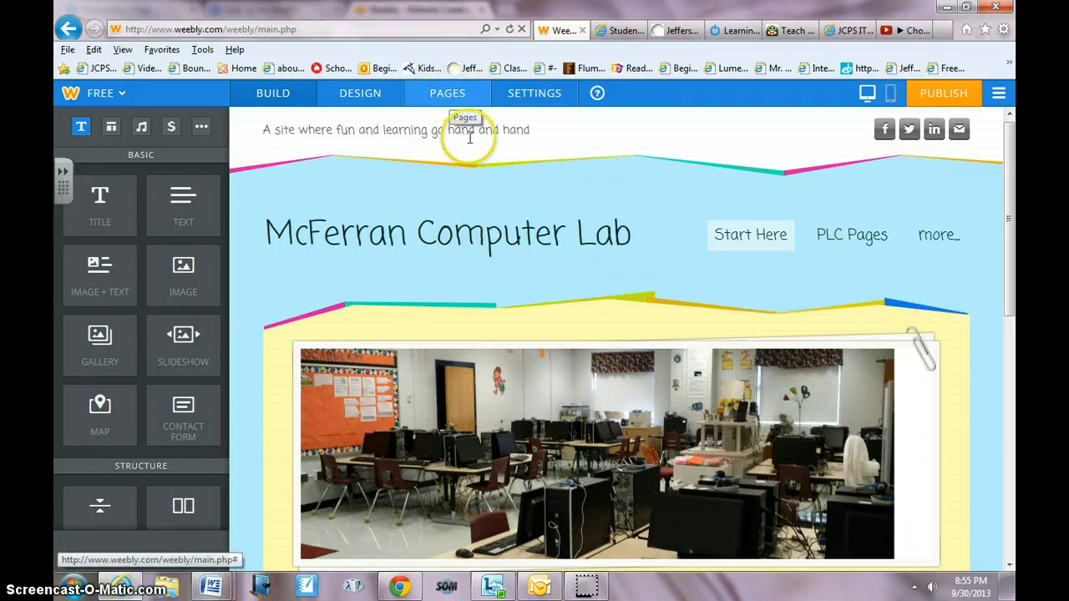
- Open the Pages section and scroll through the site's list of pages and subpages
mouse_move(731, 236)
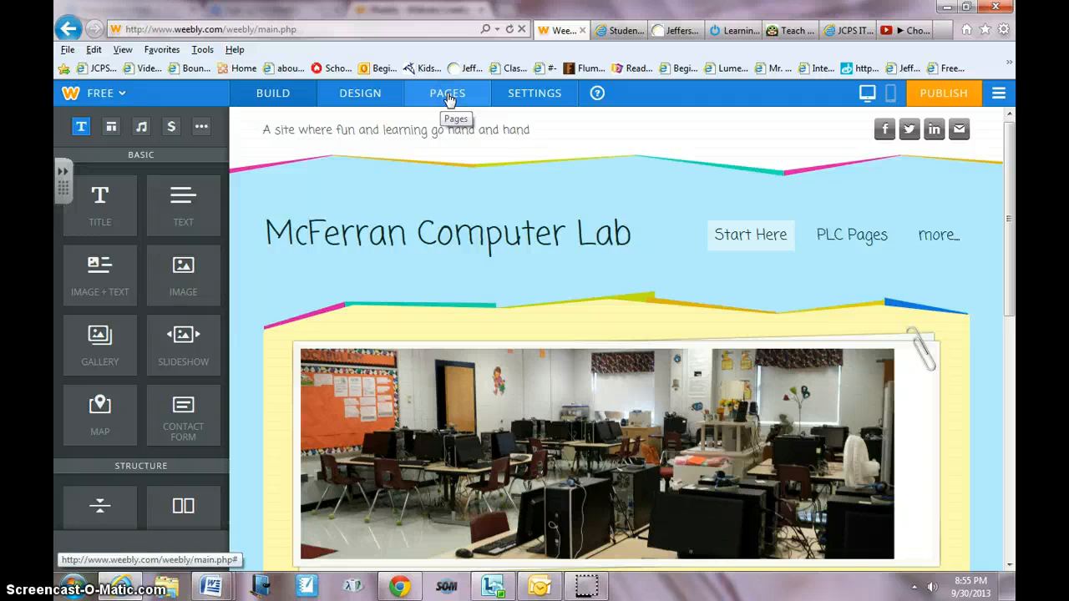
left_click(449, 97)
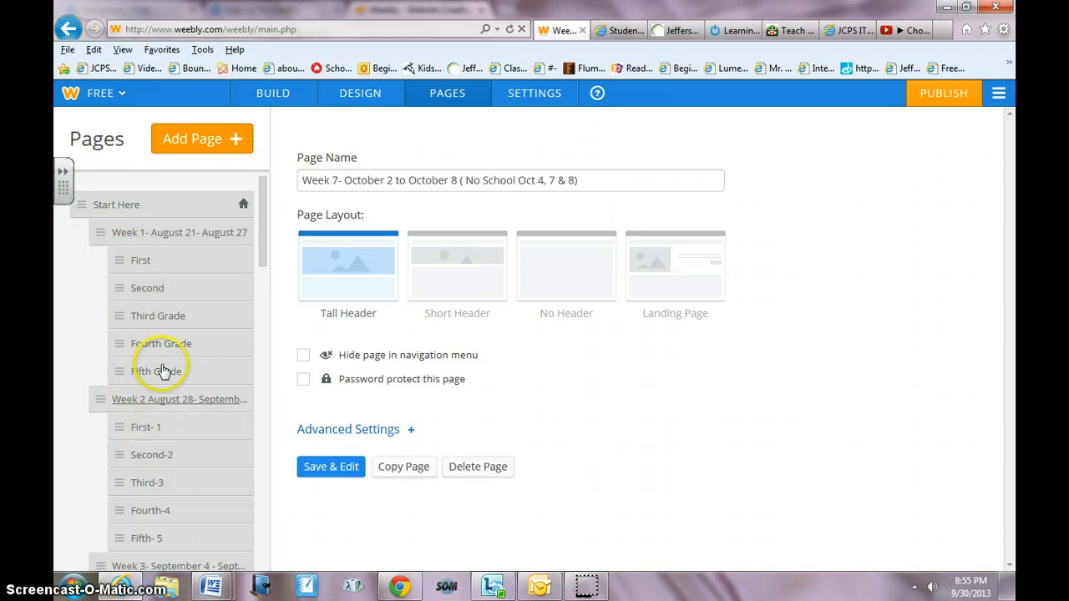
left_click_drag(265, 244, 251, 401)
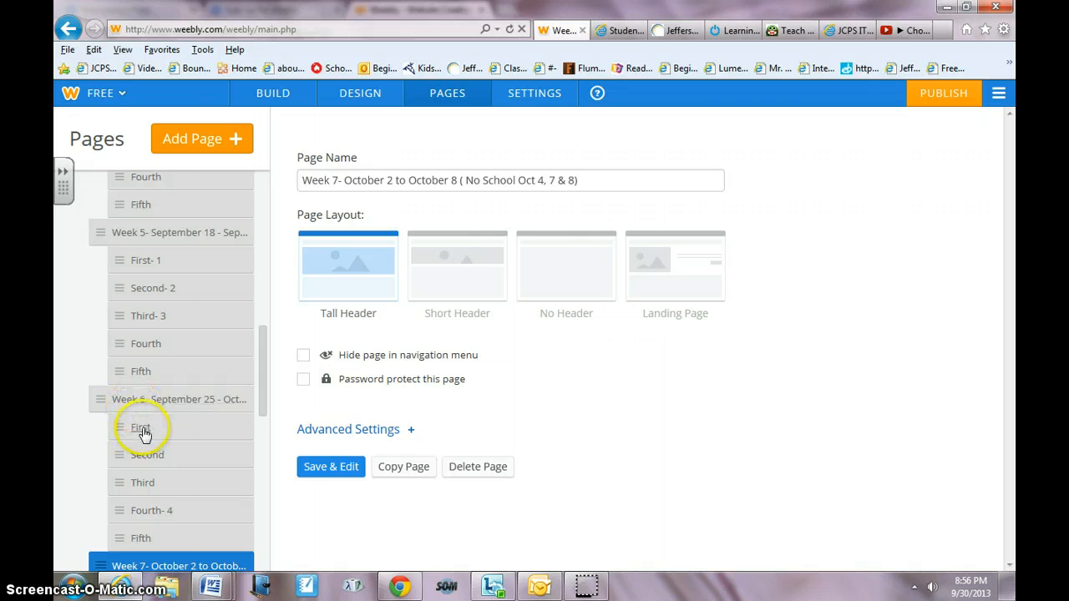
left_click_drag(261, 385, 261, 543)
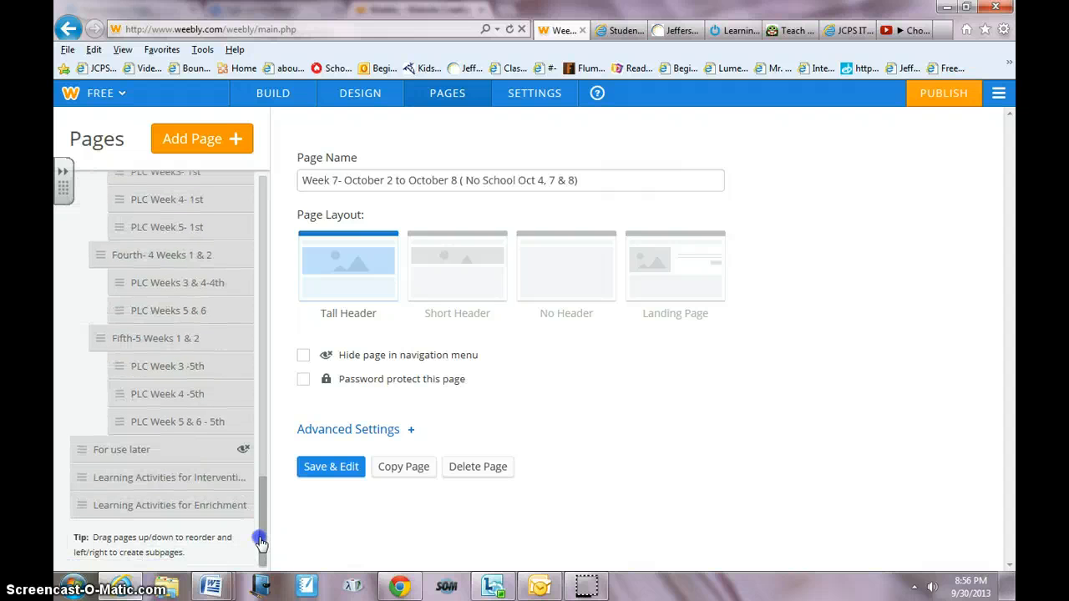
left_click_drag(261, 543, 258, 334)
- Add a new standard page at the end of the page list and name it Extra Page
left_click(200, 142)
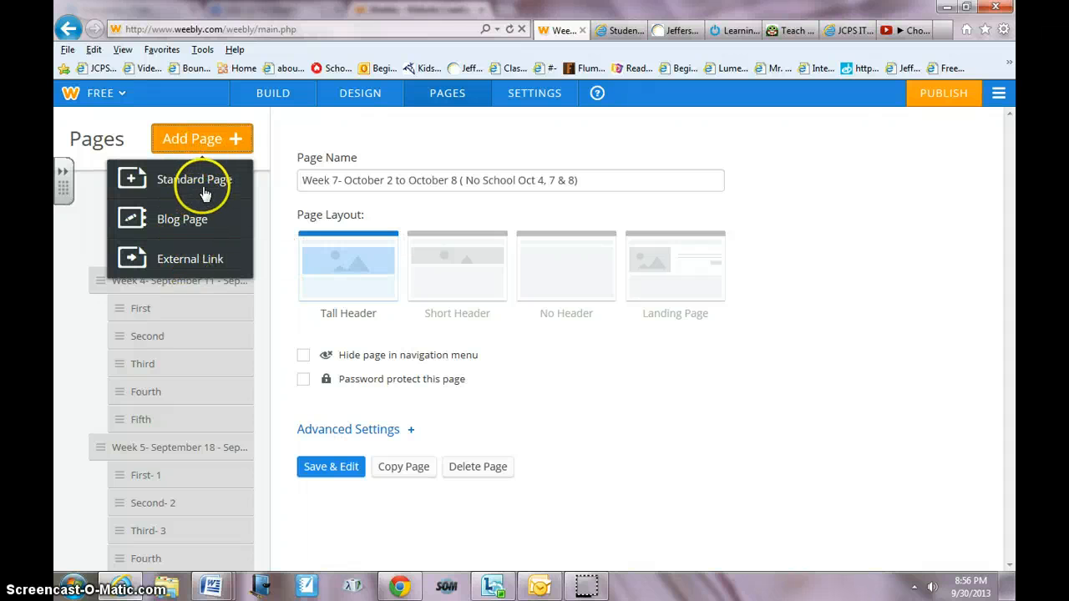
left_click(207, 180)
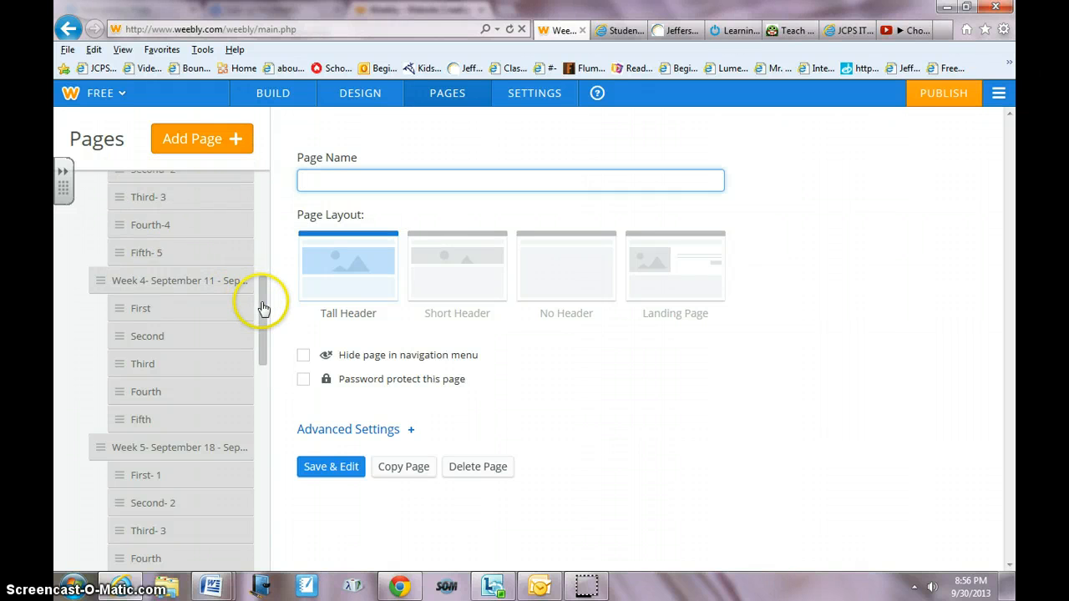
left_click_drag(264, 309, 260, 519)
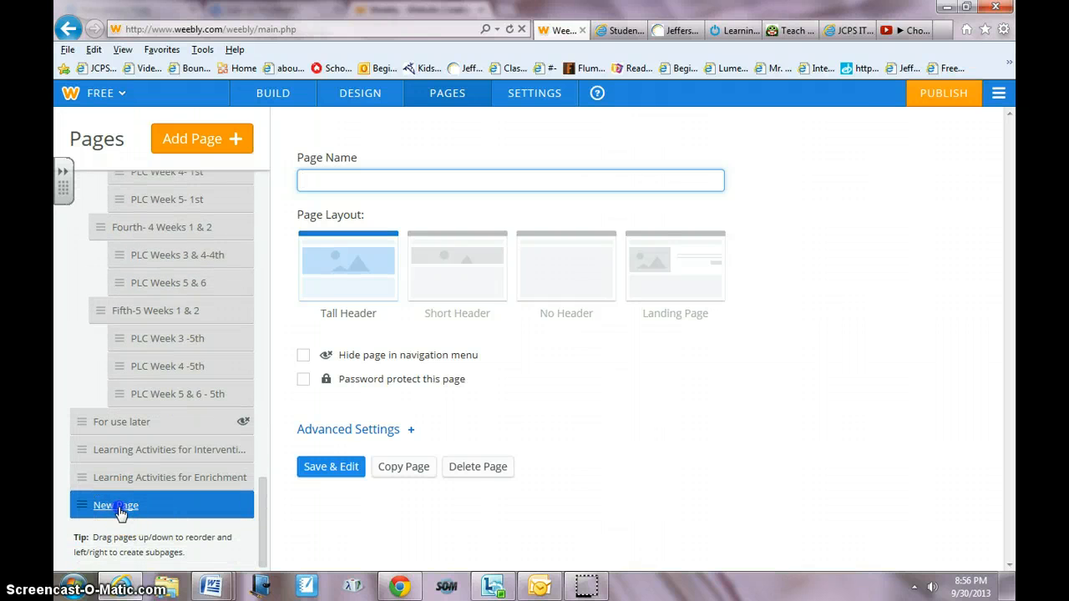
mouse_move(120, 511)
left_mouse_down()
mouse_move(122, 423)
mouse_move(191, 365)
mouse_move(197, 311)
mouse_move(177, 460)
mouse_move(165, 486)
mouse_move(129, 510)
left_mouse_up()
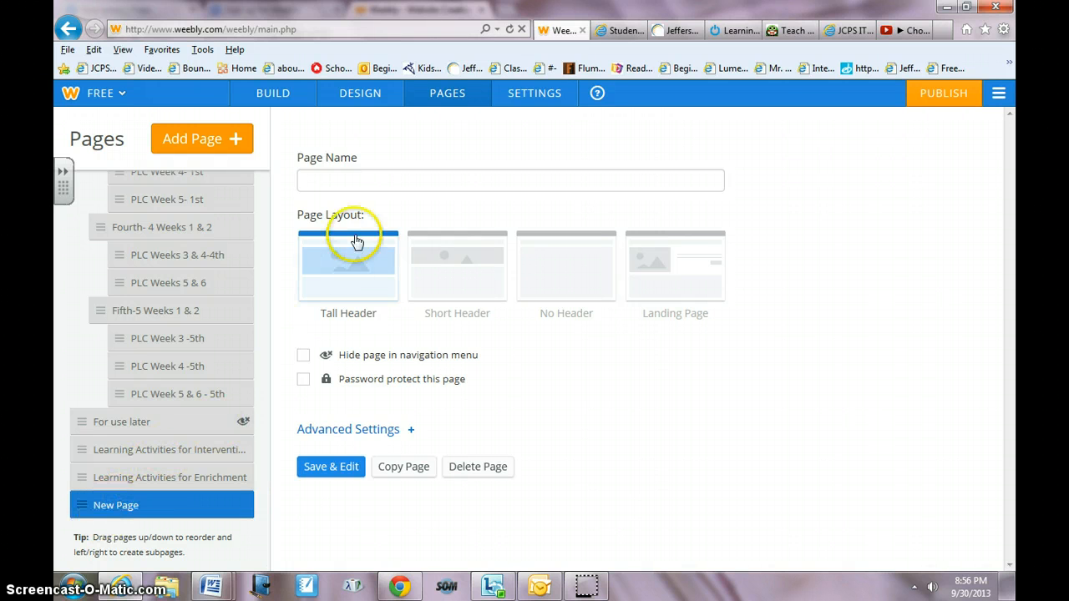
left_click(361, 182)
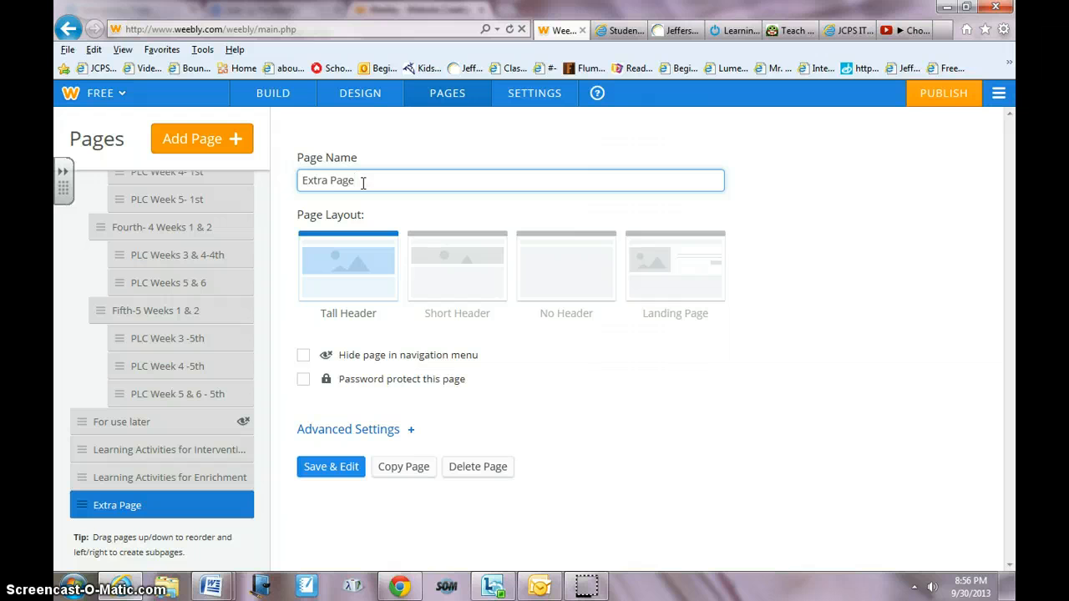
- Hide Extra Page from the navigation menu, then save the page and return to editing
left_click(303, 359)
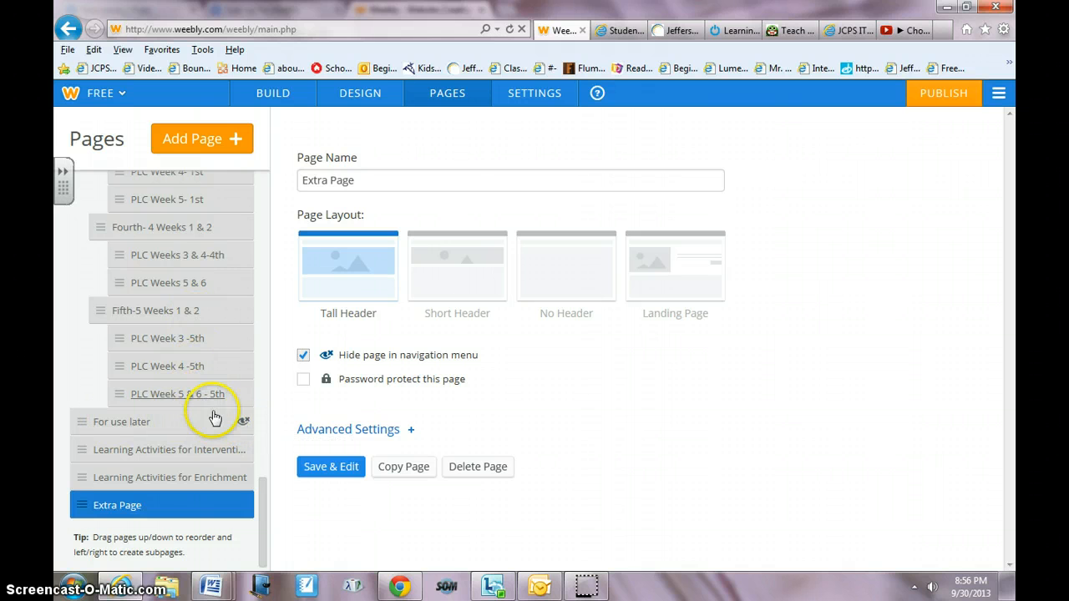
left_click_drag(262, 479, 267, 387)
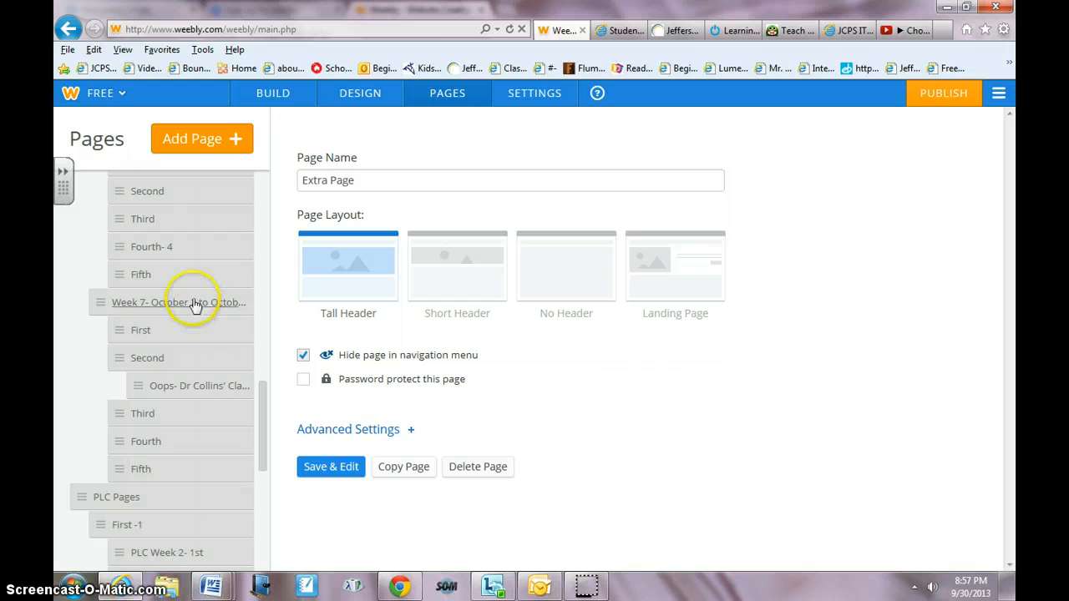
left_click(334, 473)
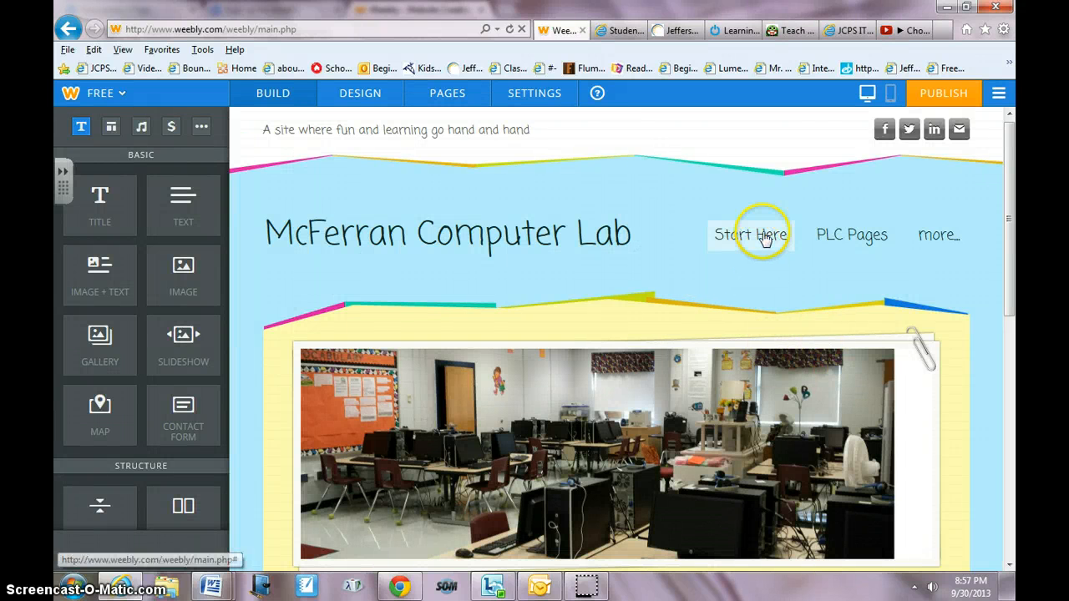
- Browse the Start Here and more navigation menus and open the Learning Activities for Interventions page
mouse_move(758, 241)
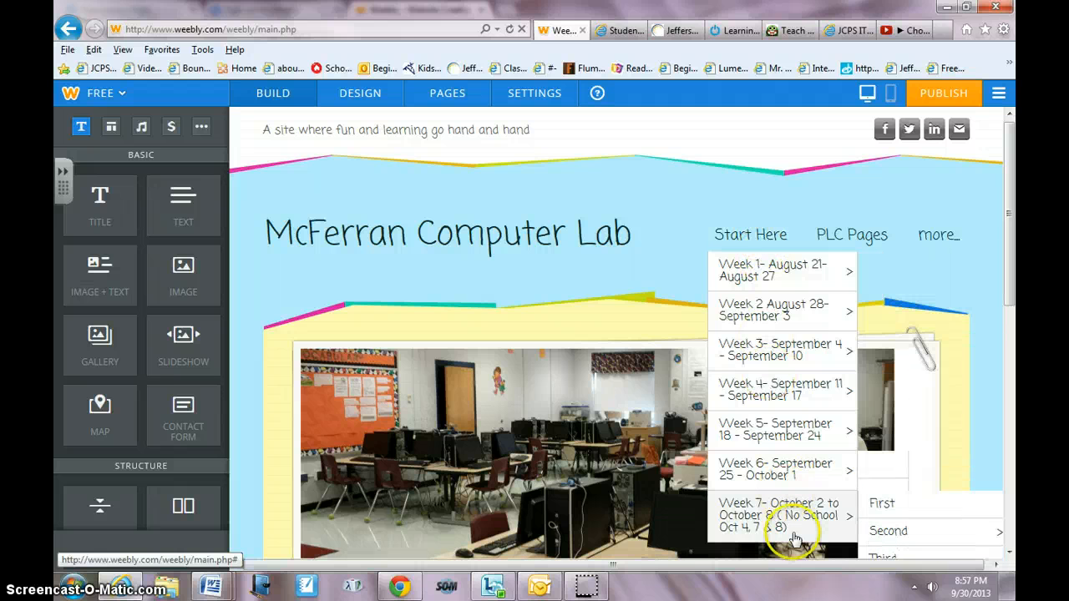
mouse_move(794, 437)
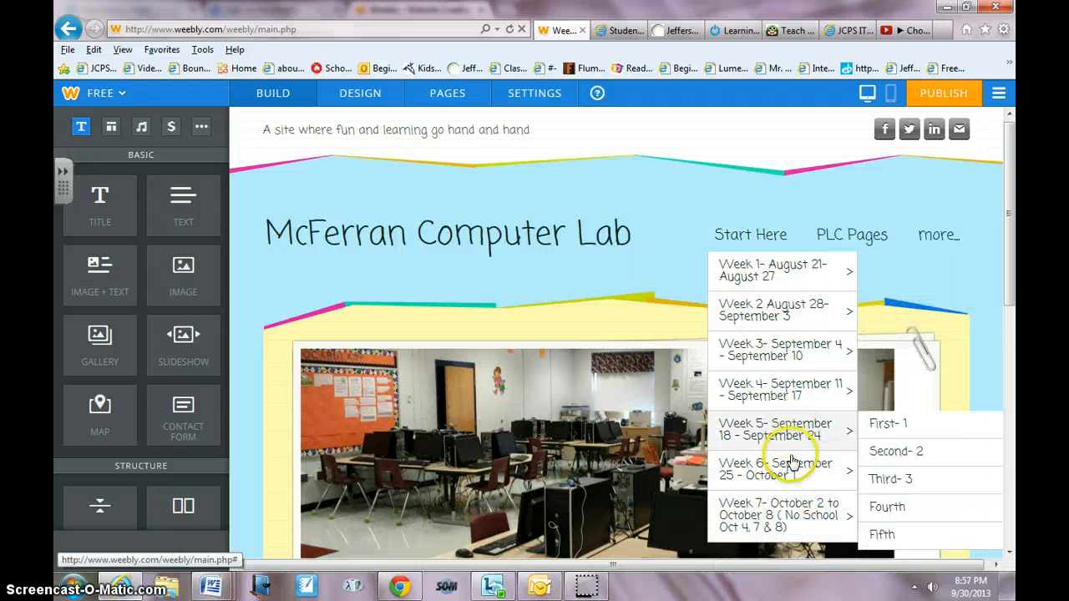
mouse_move(792, 472)
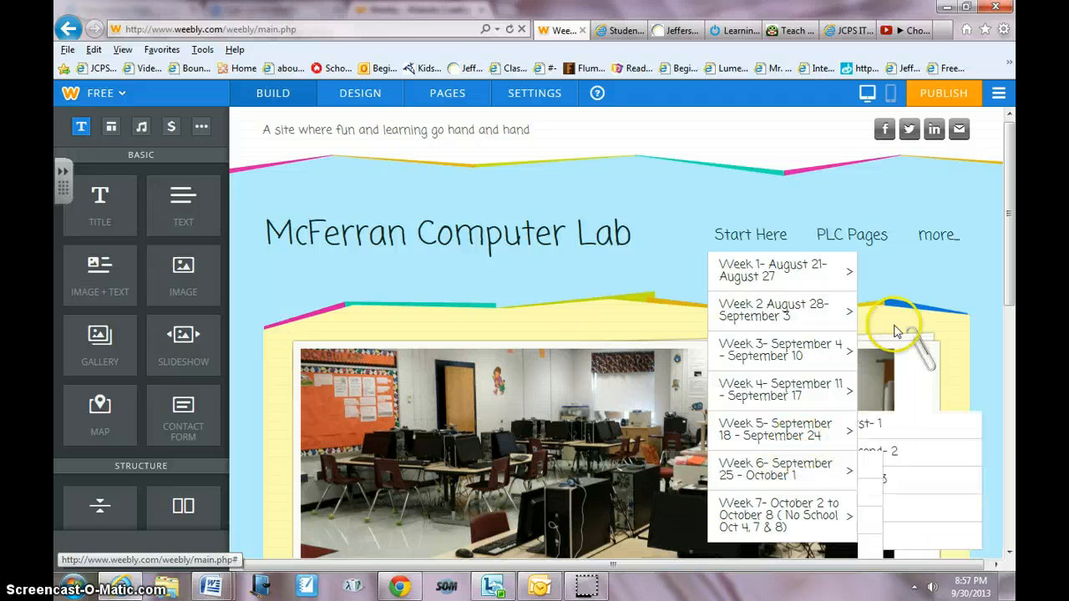
mouse_move(937, 237)
left_click(925, 272)
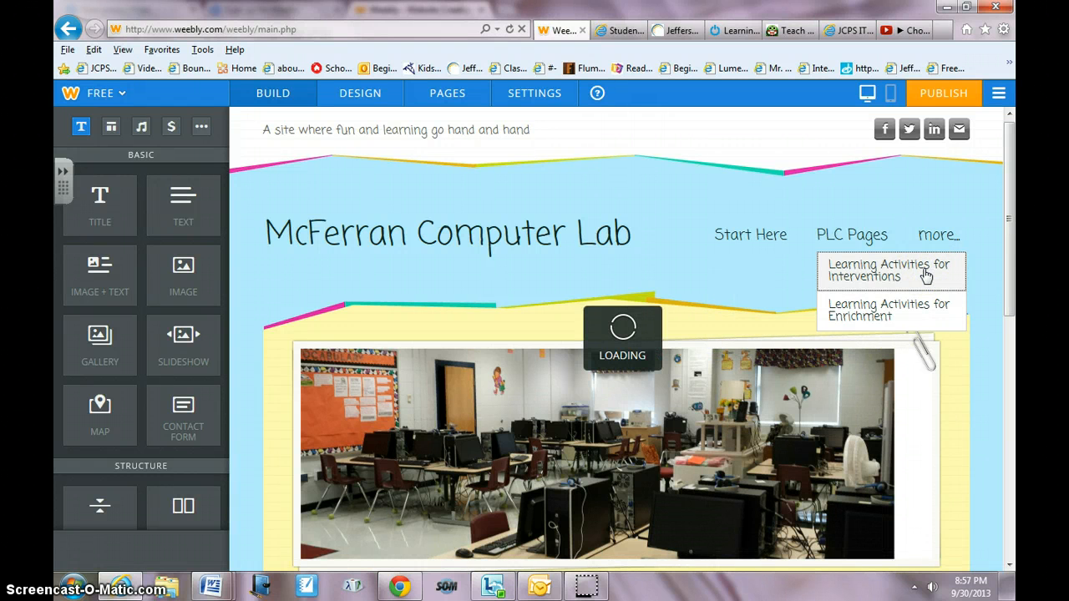
mouse_move(1014, 192)
left_mouse_down()
mouse_move(1012, 264)
mouse_move(1012, 198)
left_mouse_up()
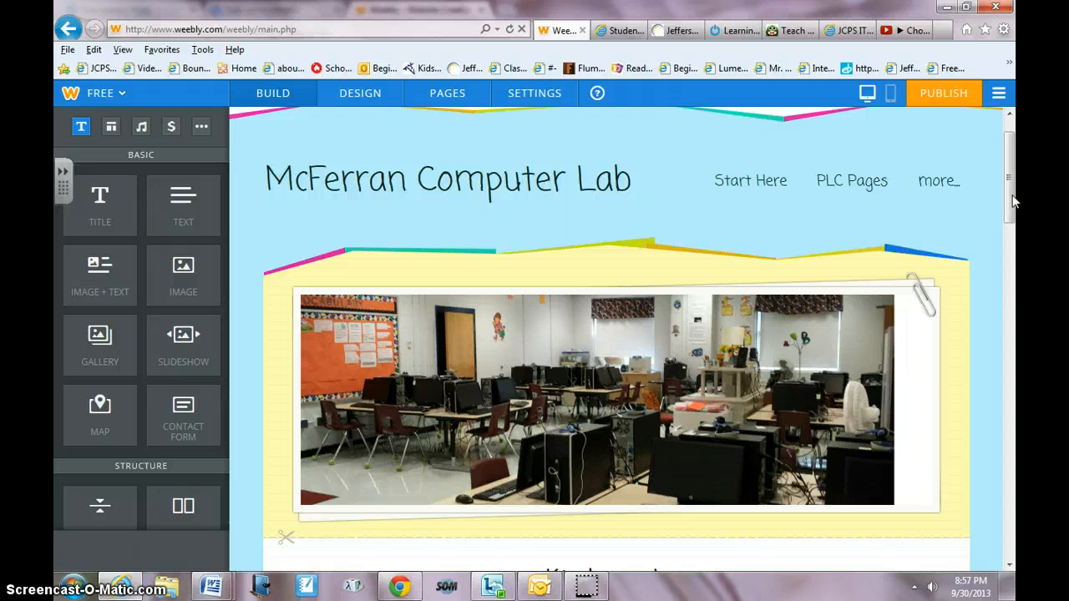